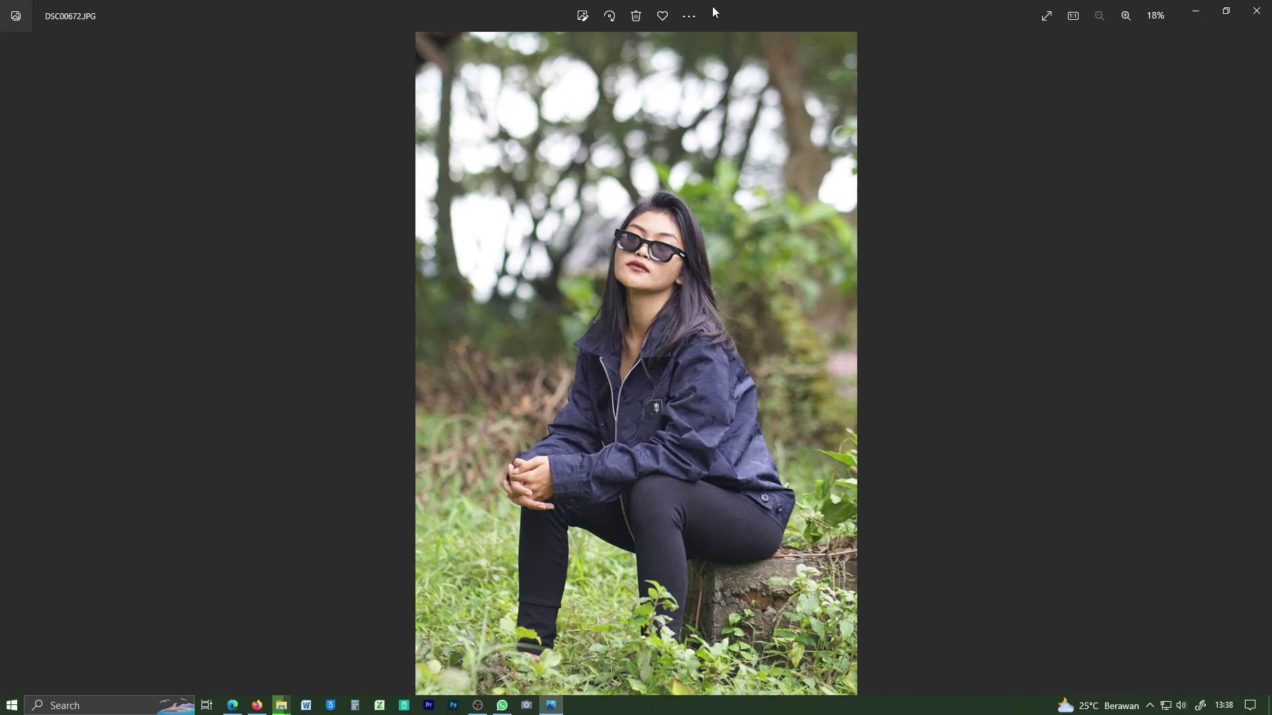
Step: Show DSC00672's file info: SONY ILCE-5000, 85 mm, f/2.5, ISO 400
click(689, 16)
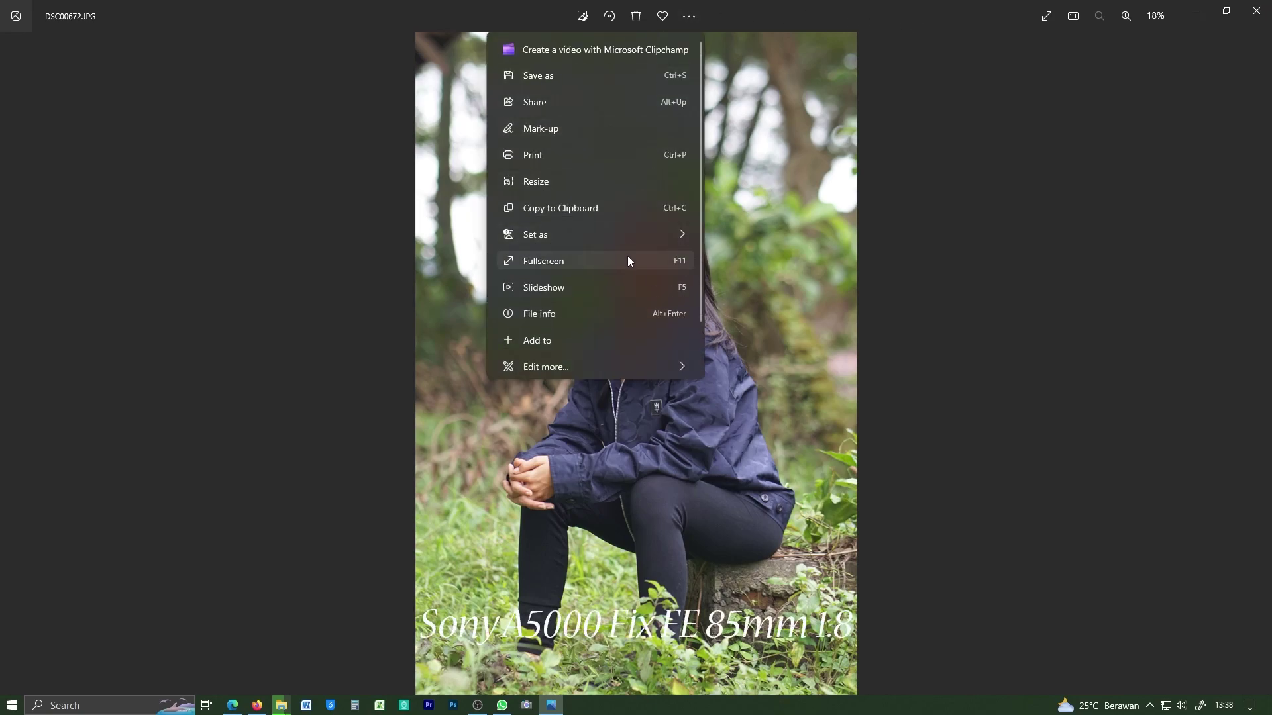
click(611, 320)
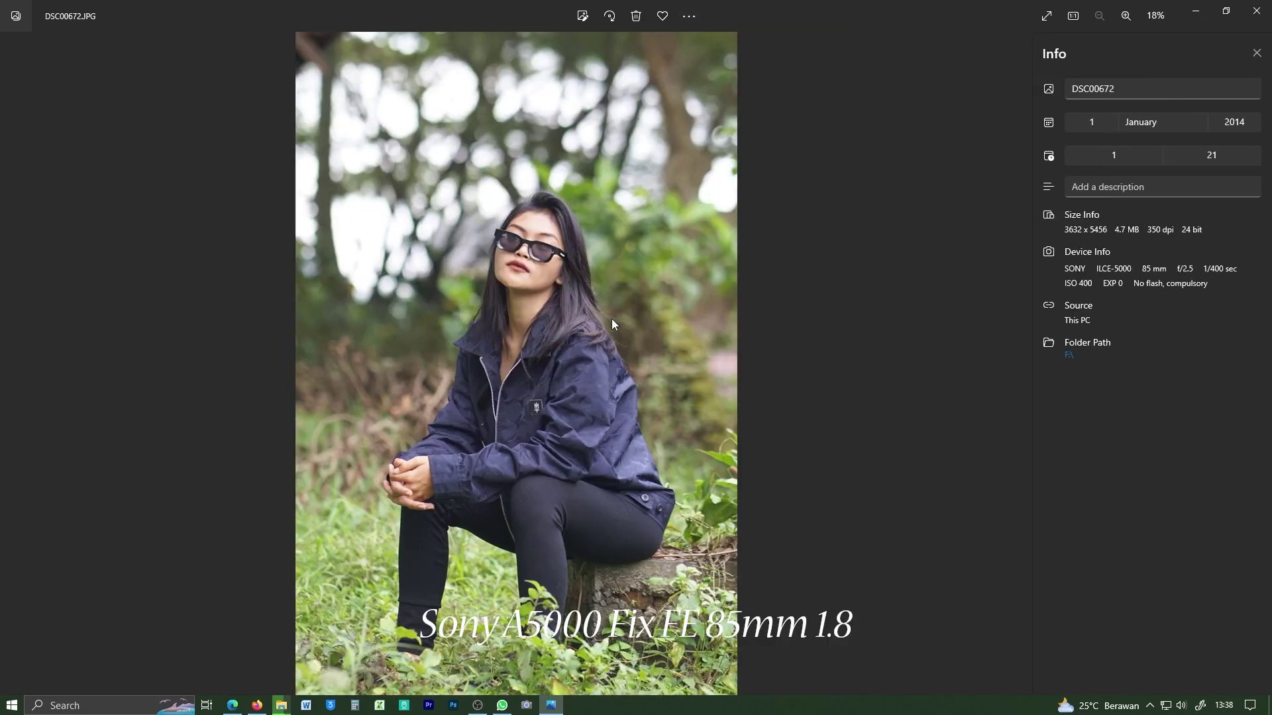
double_click(1127, 268)
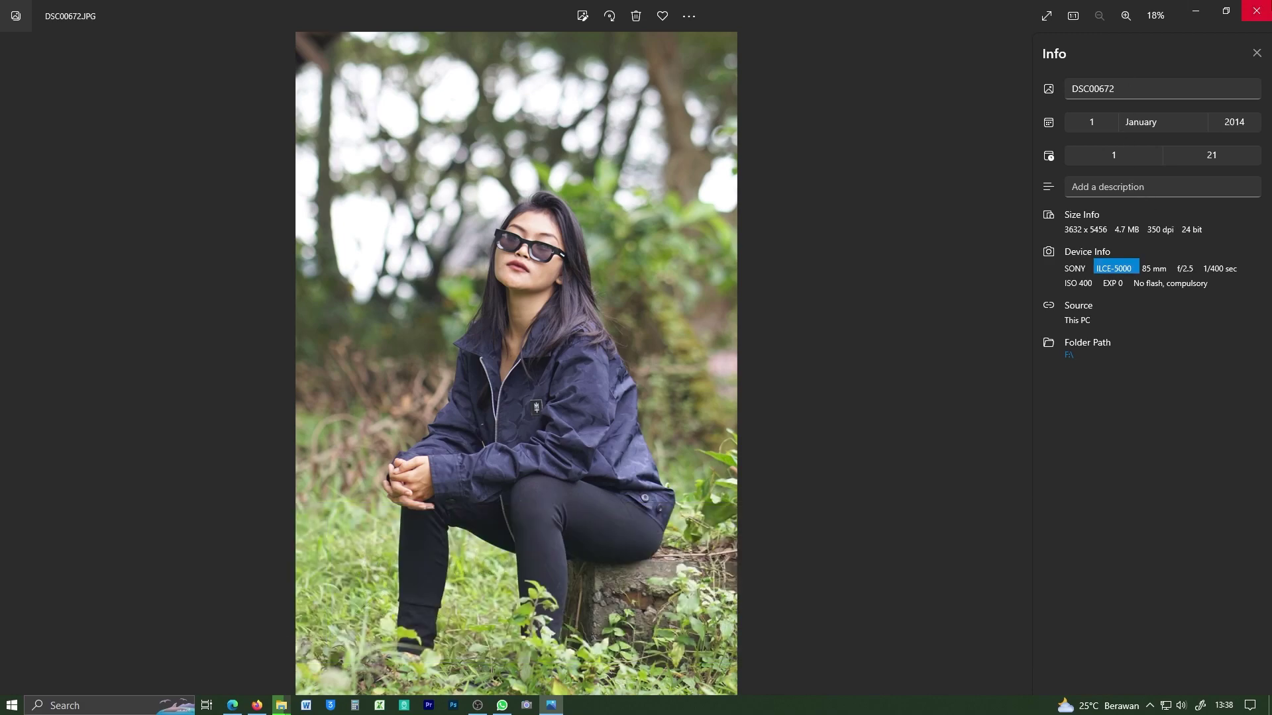
Step: Close Photos and open DSC00672.JPG from the F: drive in Adobe Photoshop 2022
click(1256, 10)
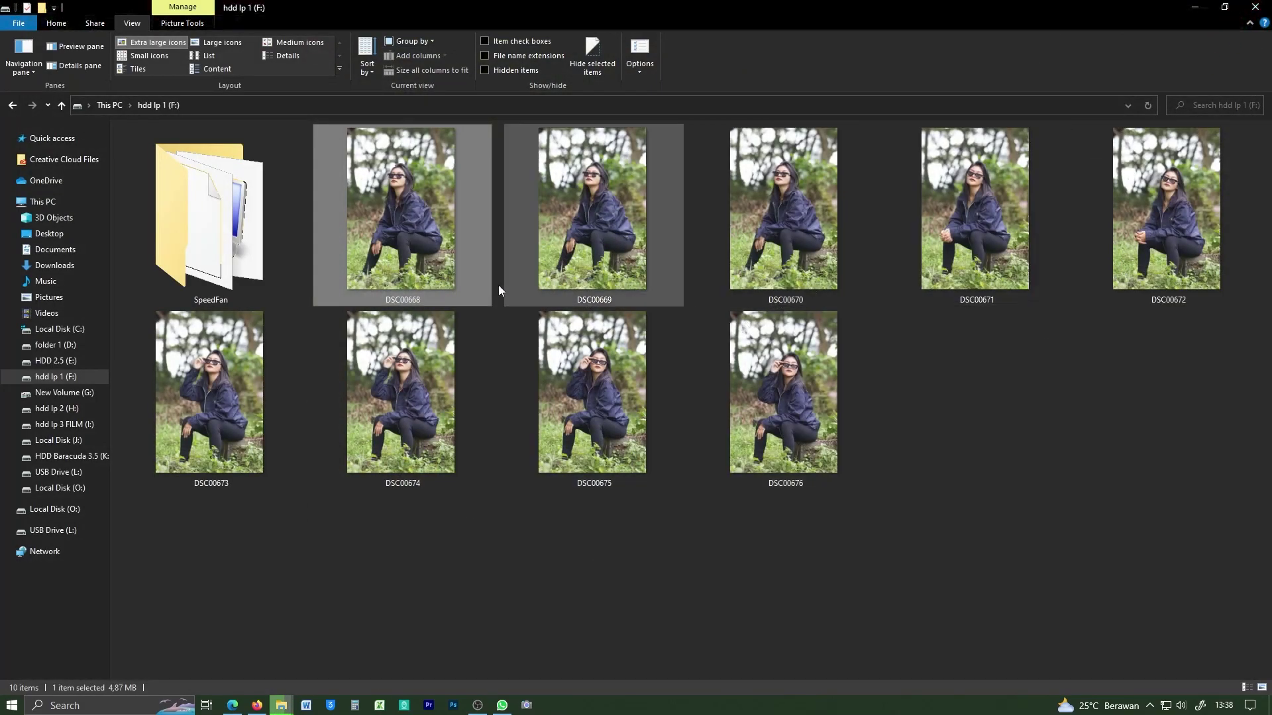
right_click(1151, 252)
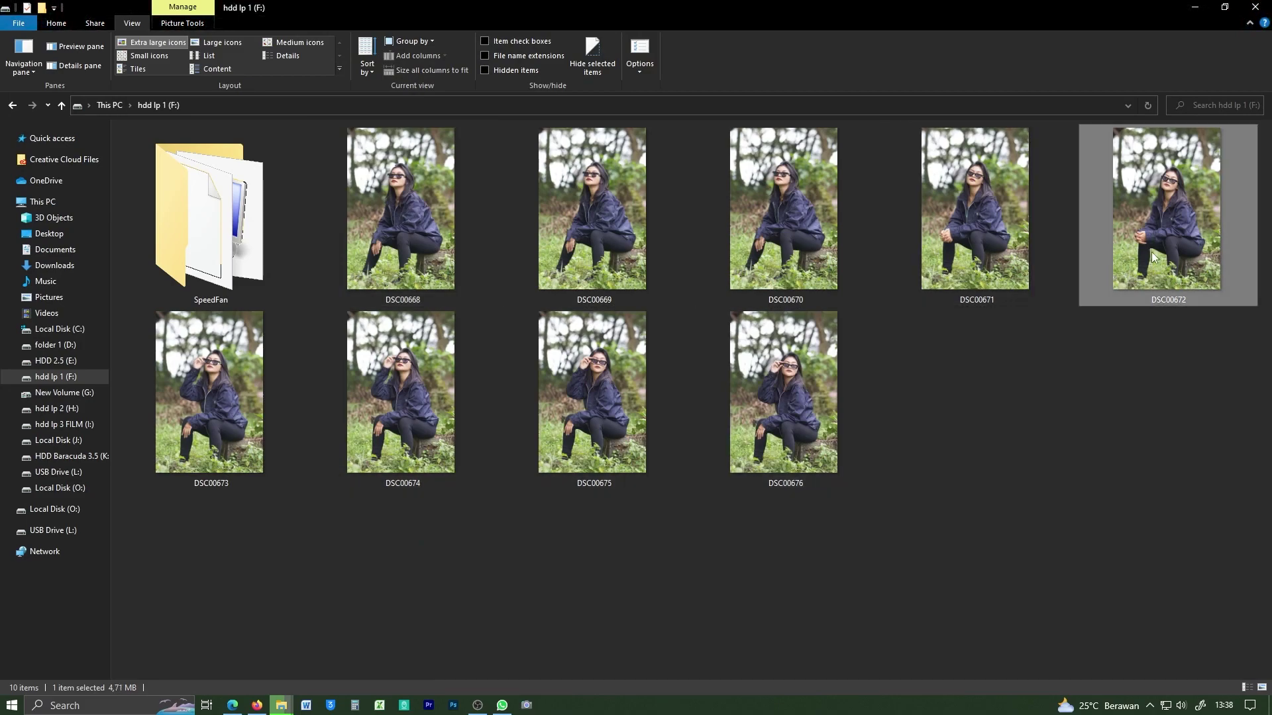
mouse_move(983, 475)
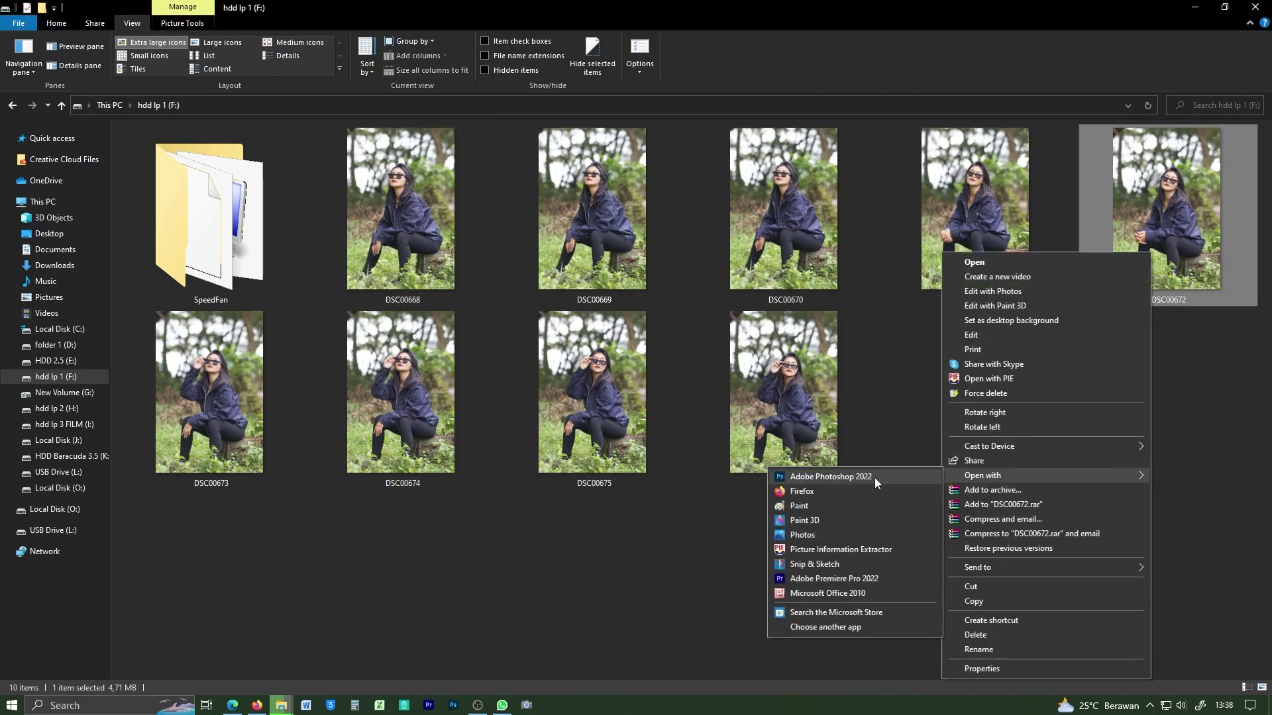
click(866, 477)
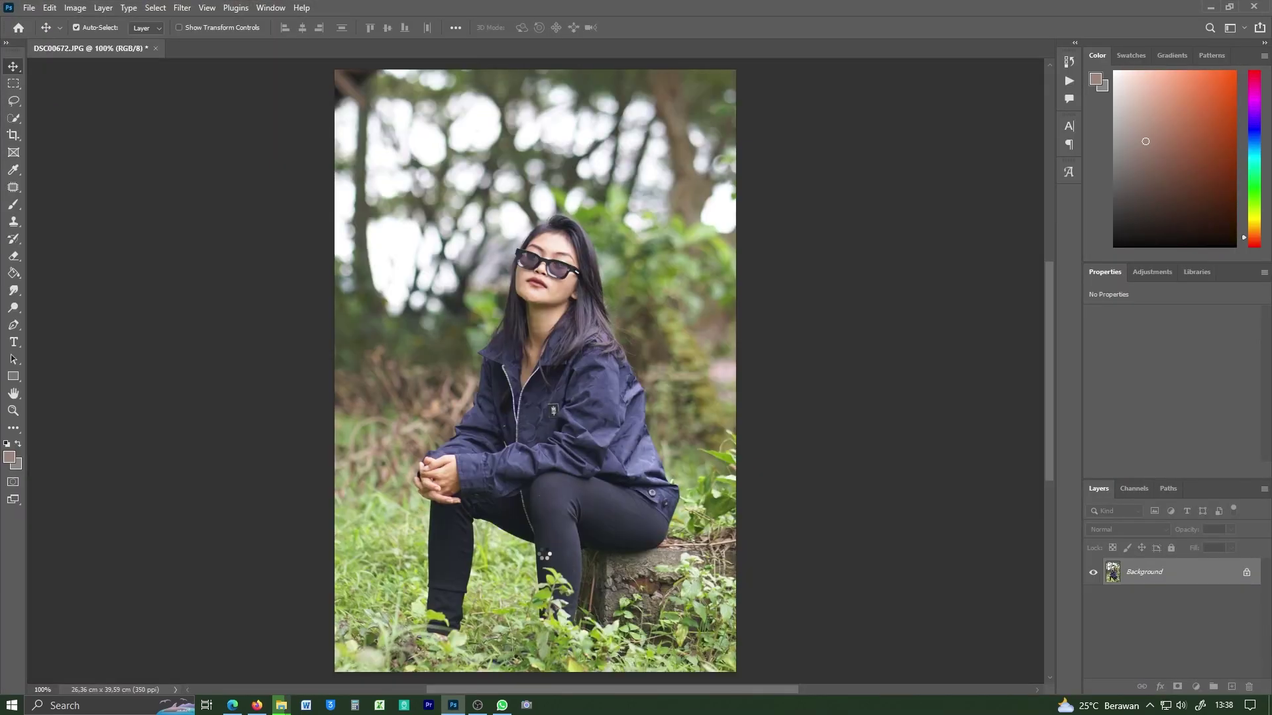
Step: Duplicate the background as Layer 1 and apply the Camera Raw Filter to it
key(ctrl+j)
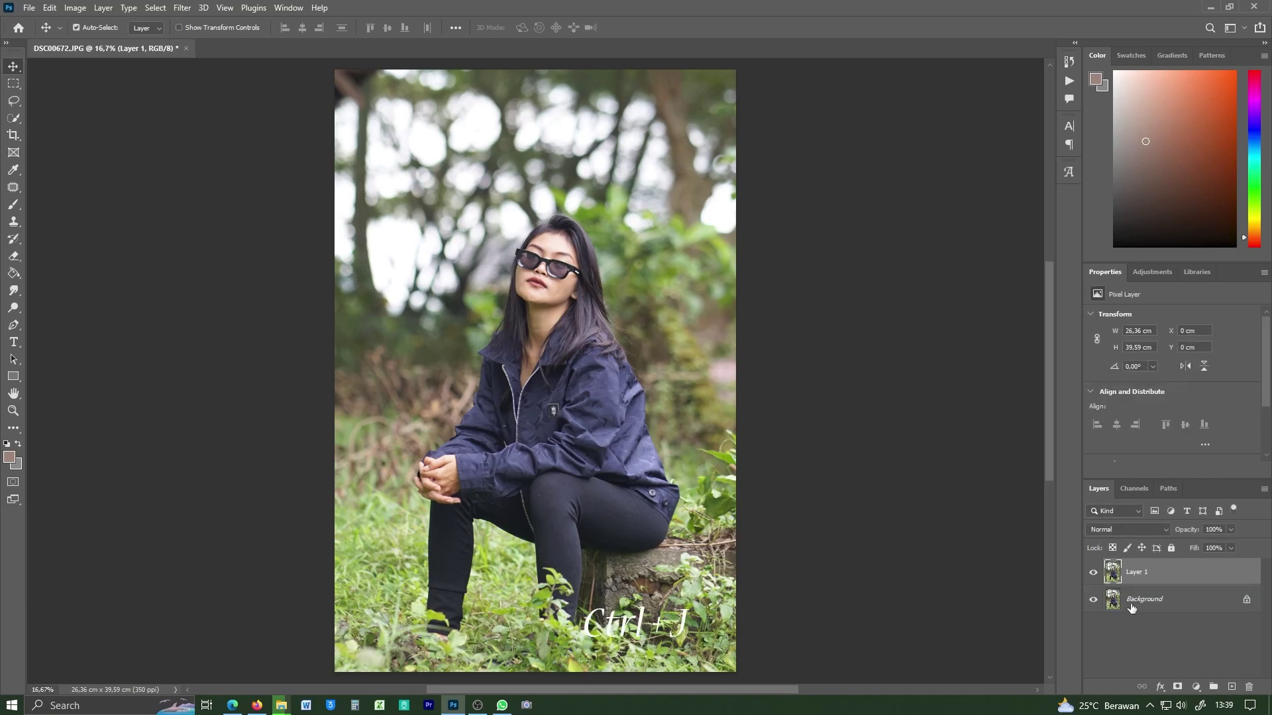
click(167, 9)
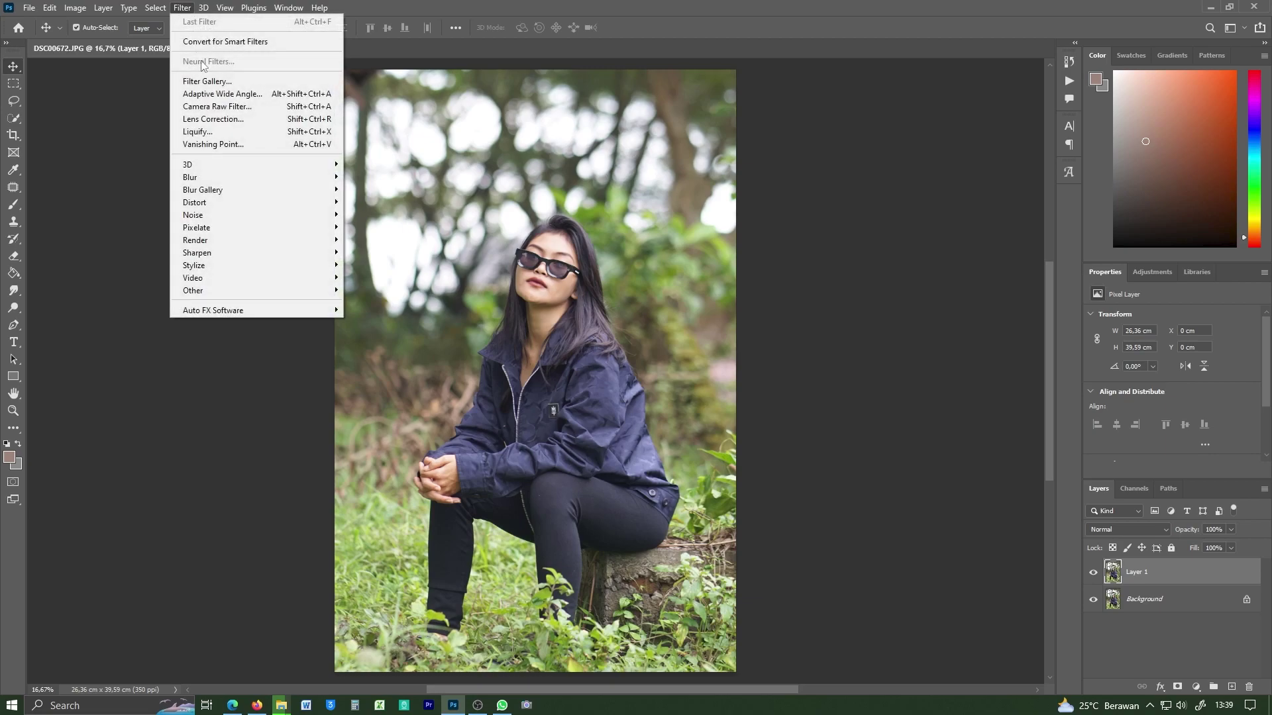
click(212, 108)
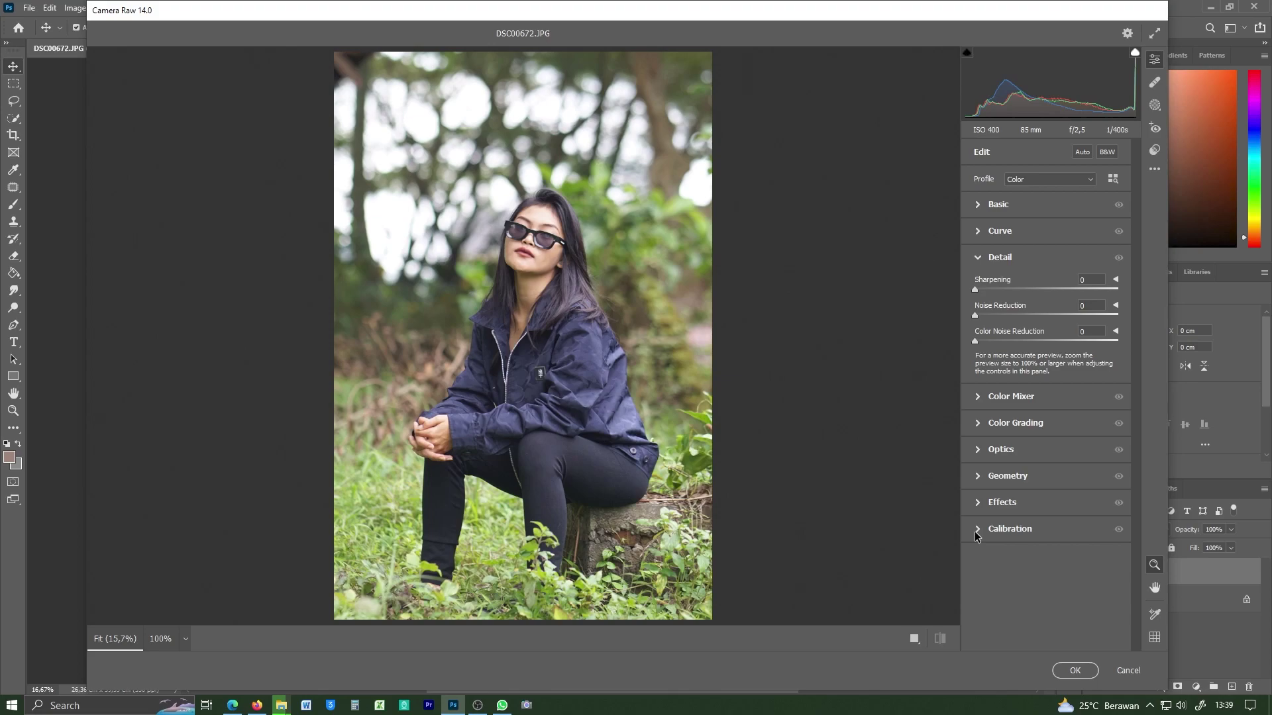
Step: Set Basic: Temperature +8, Contrast +18, Highlights −32, Shadows +22, Blacks −26, Clarity +9, Vibrance +24
click(1063, 205)
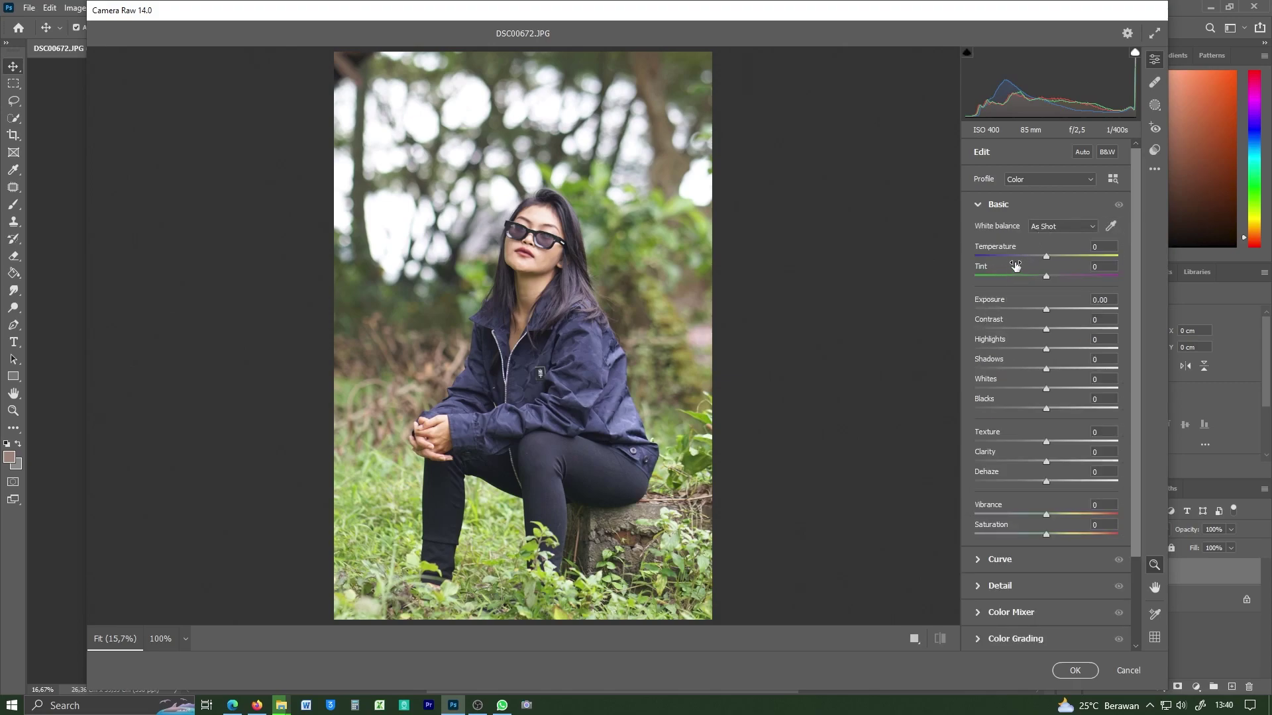
drag(1051, 257, 1053, 262)
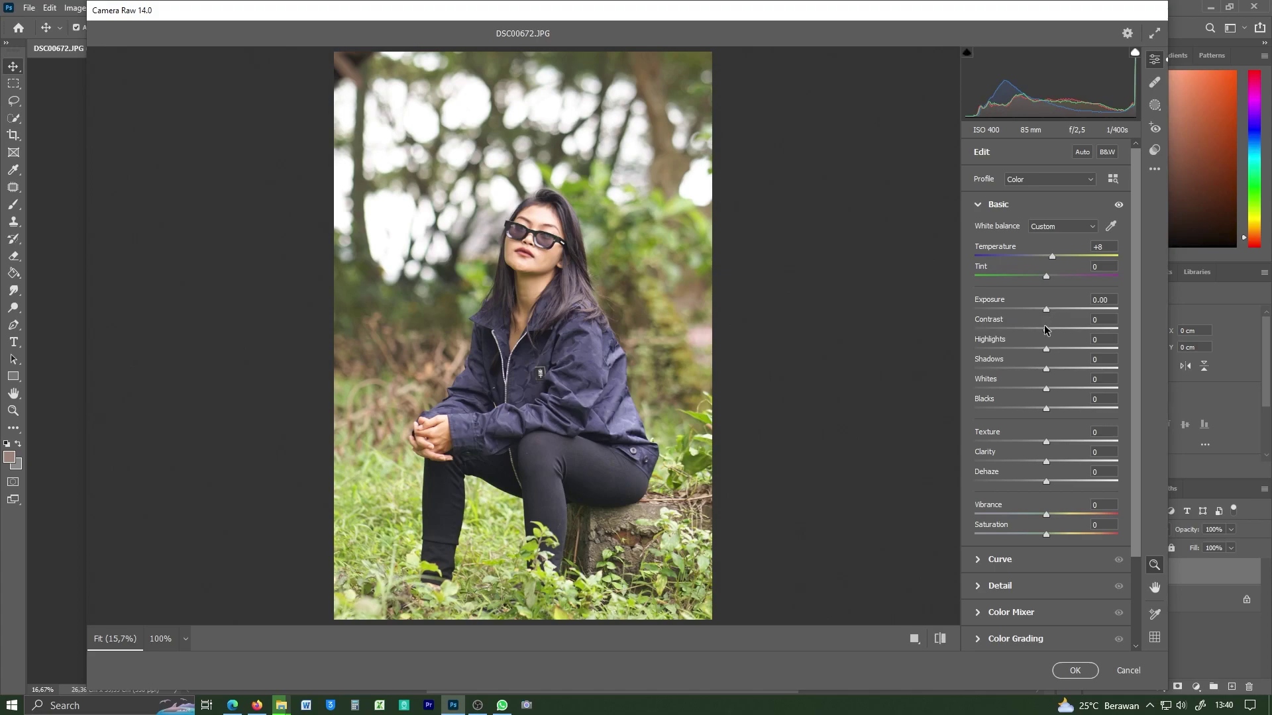
drag(1046, 329, 1058, 330)
drag(1047, 347, 1023, 348)
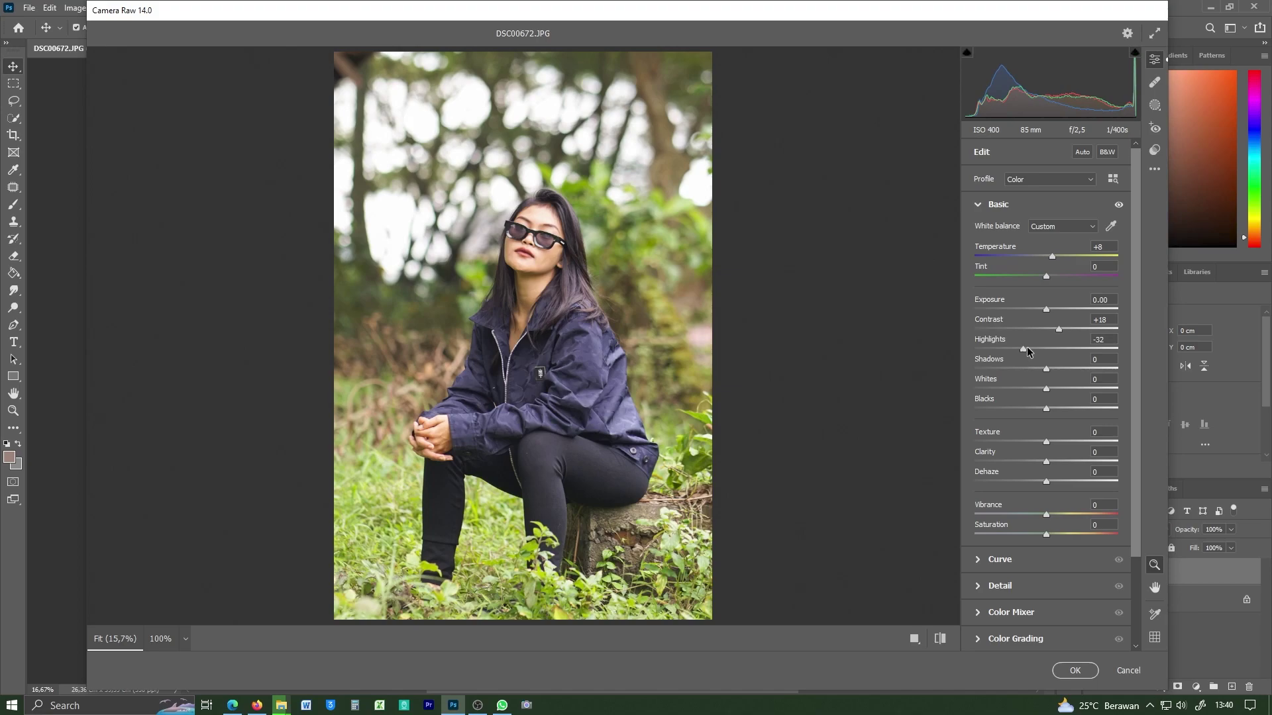
drag(1046, 369, 1059, 371)
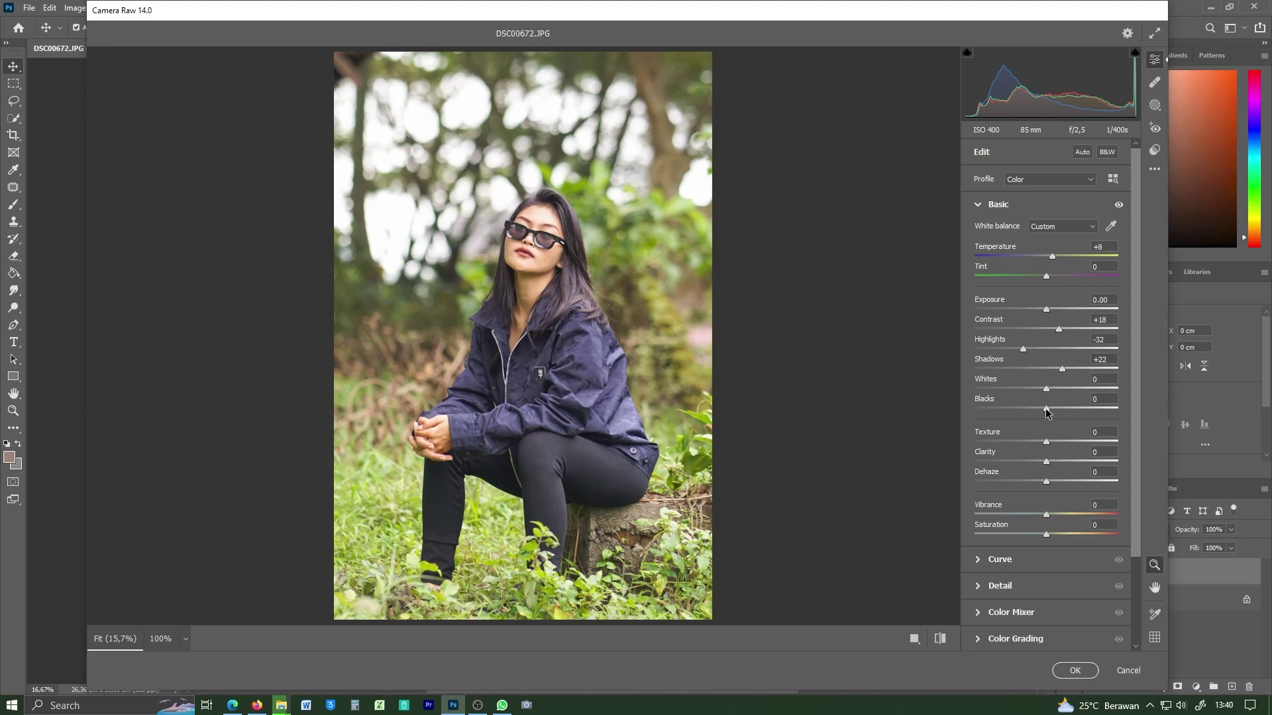
drag(1046, 409, 1027, 409)
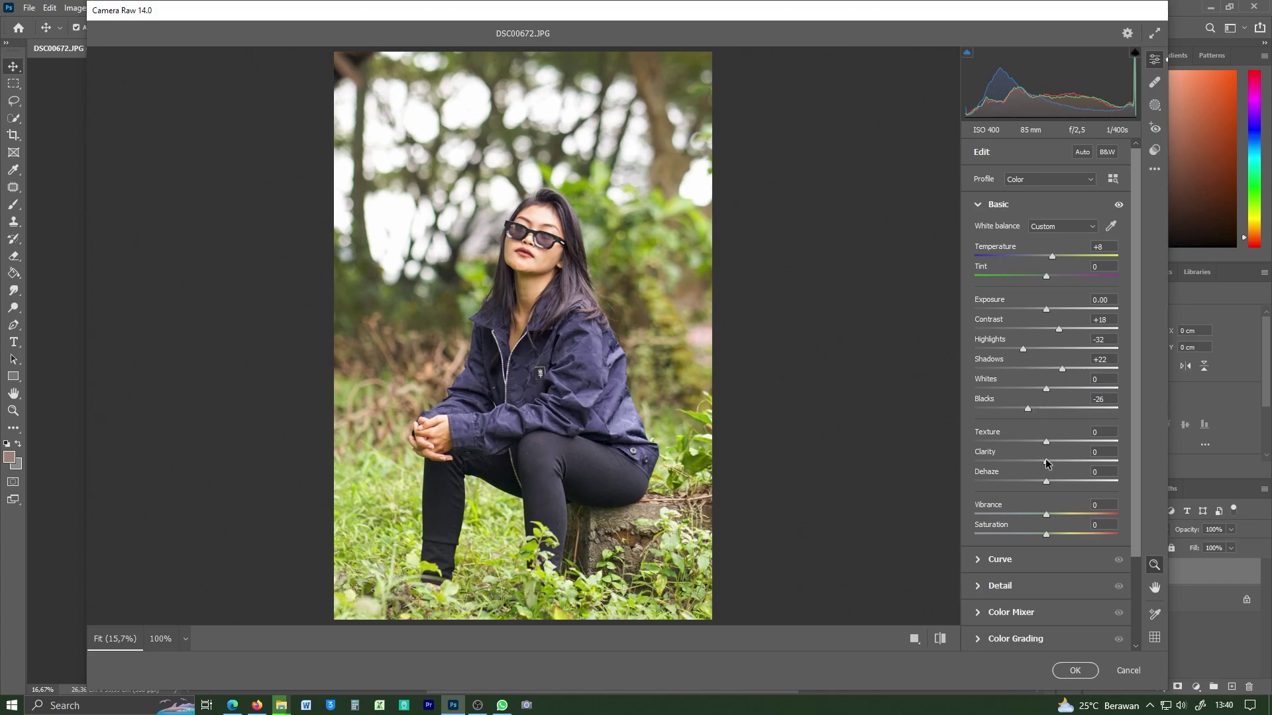
drag(1046, 463, 1053, 466)
Step: Collapse Basic, open the Curve panel and drag the curve's dark point upward
click(1051, 589)
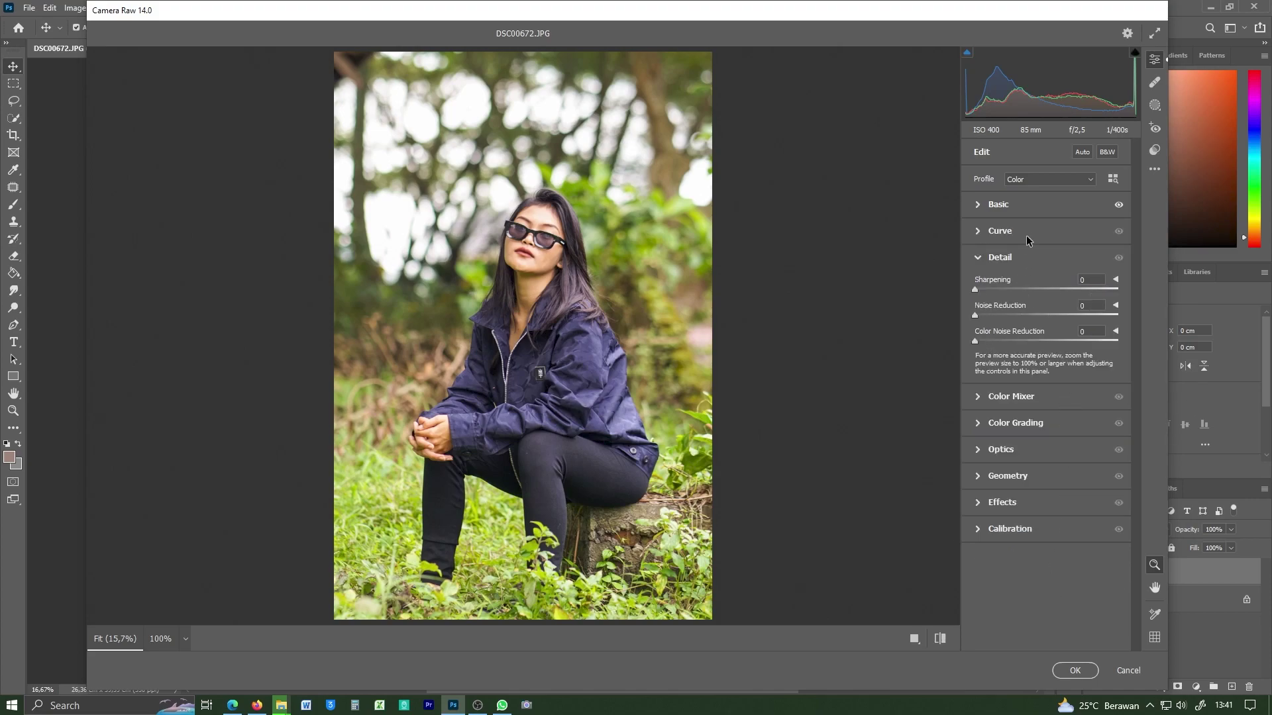
click(1028, 232)
drag(973, 416, 982, 406)
click(982, 403)
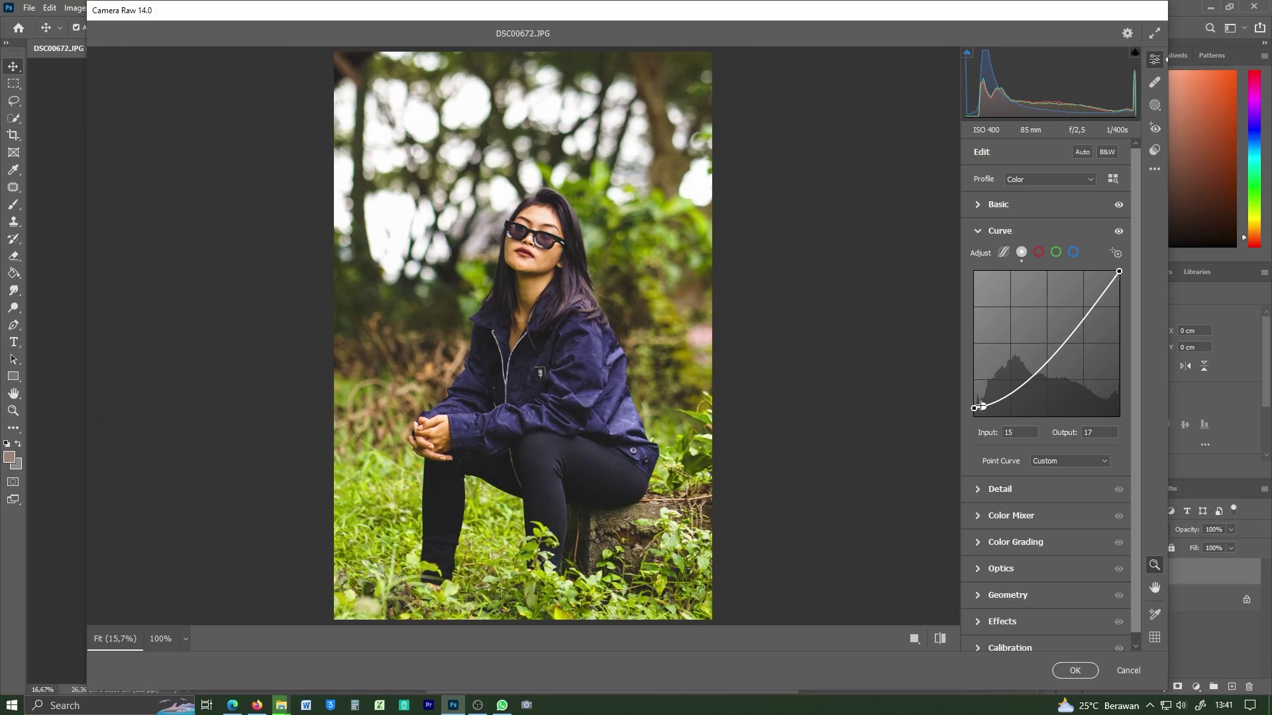
drag(982, 404, 974, 409)
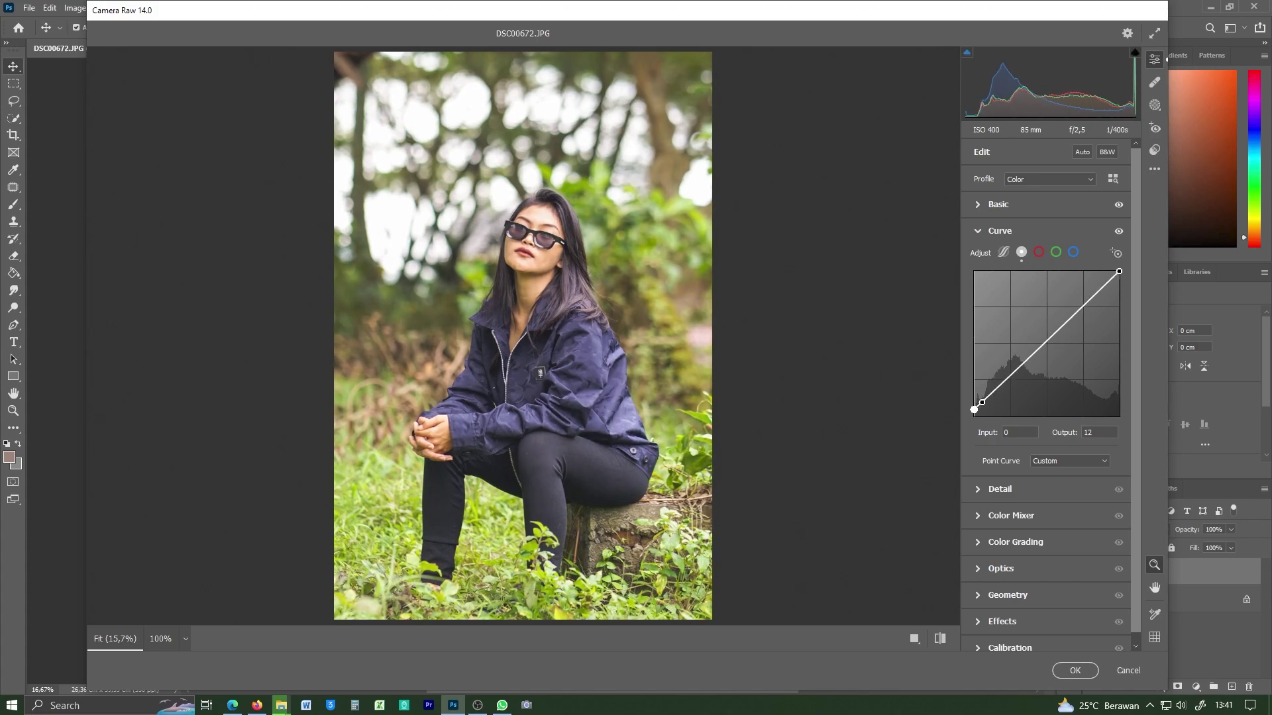
Step: Try Input 30 / Output 20 on the dark point, then undo back to a Linear curve
click(993, 435)
text(3)
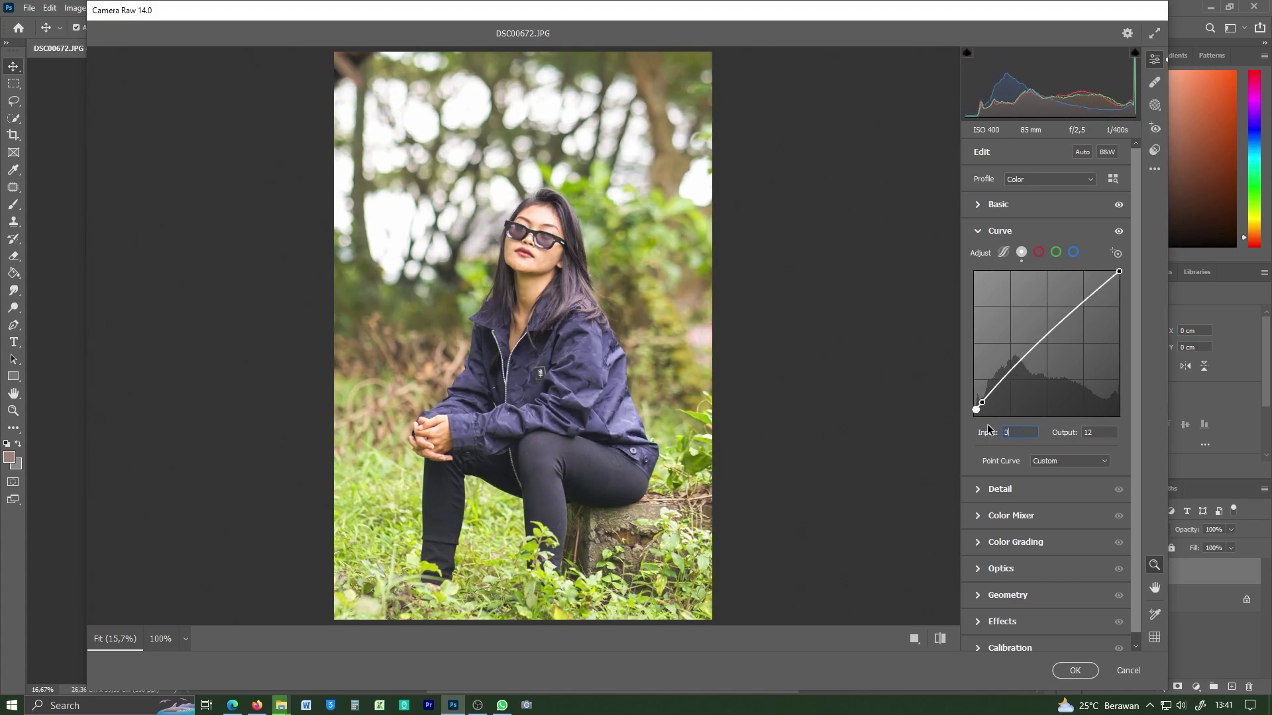
text(0)
key(Return)
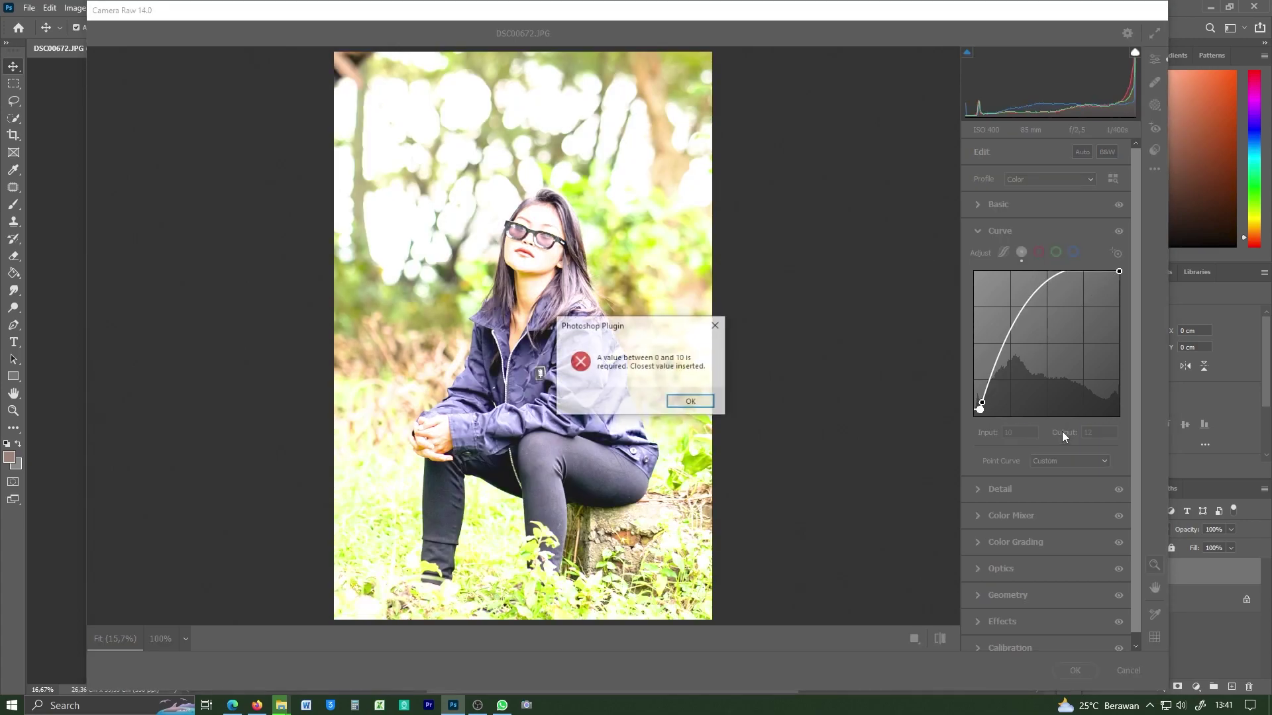
click(690, 404)
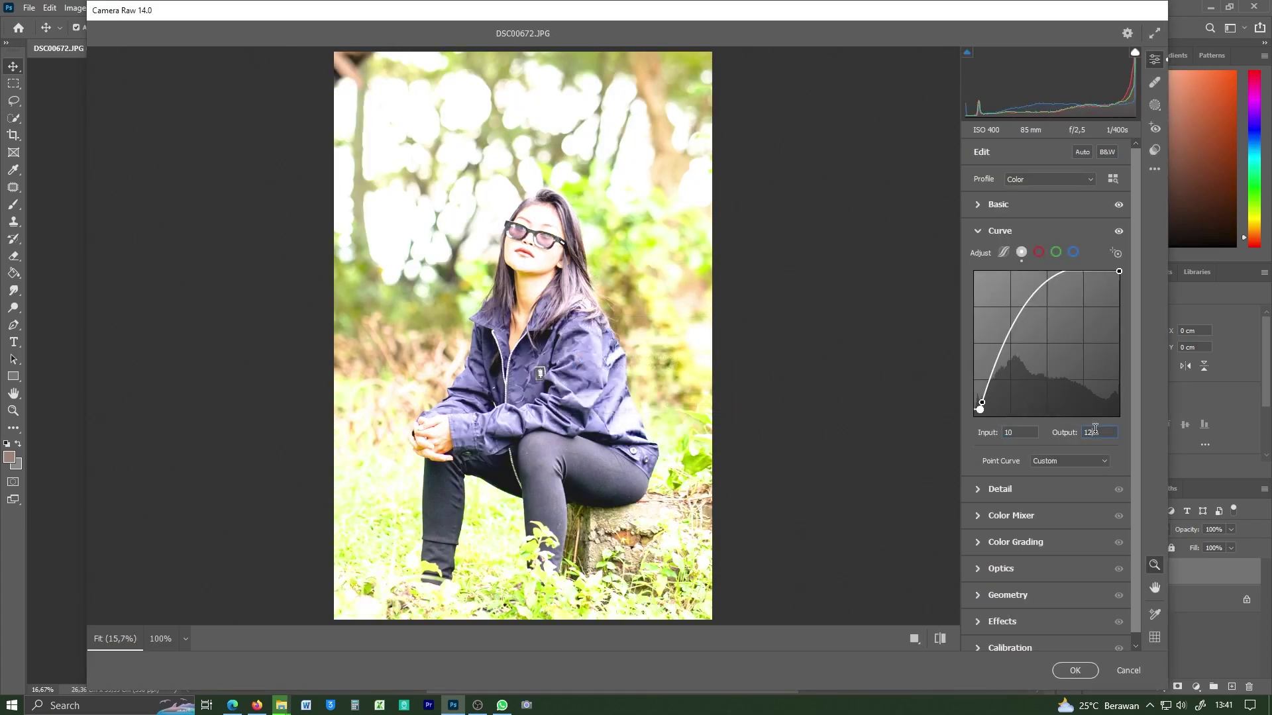
key(Tab)
text(20)
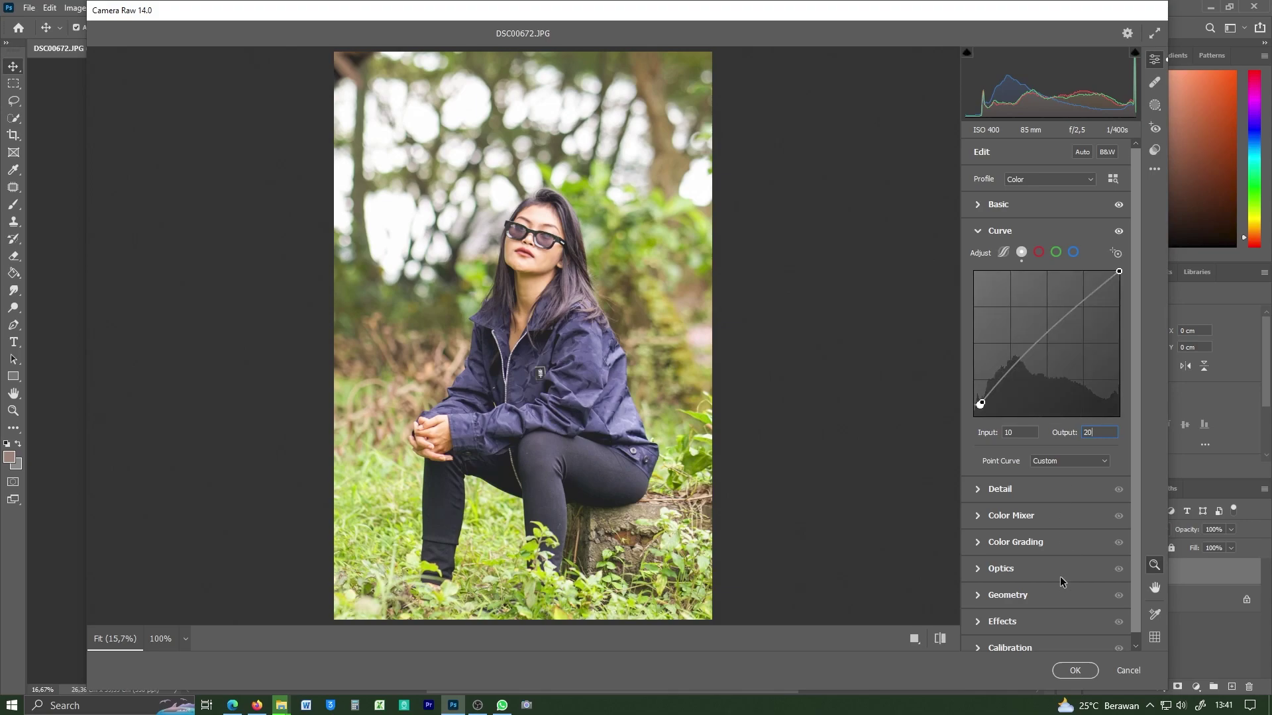
key(ctrl+z)
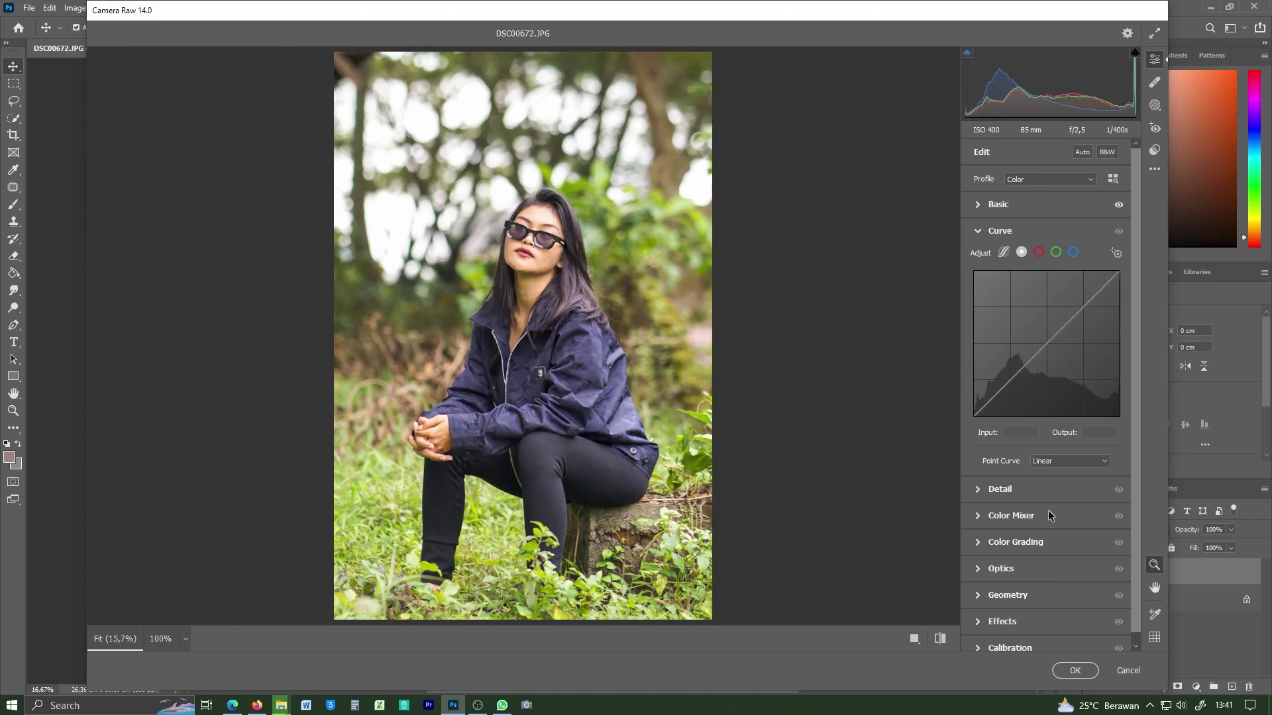
Step: Reopen the Basic panel and push Vibrance up to +29
click(1027, 204)
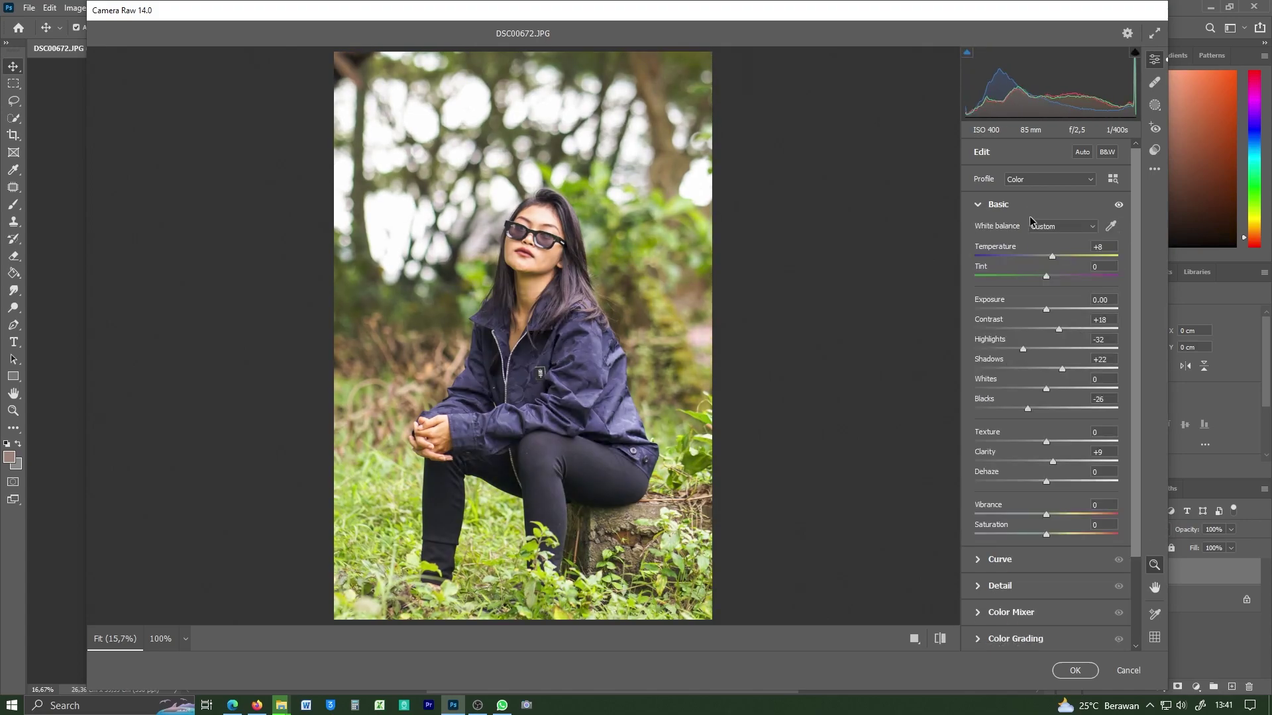
drag(1046, 514, 1056, 514)
Step: Set the curve's dark end point to Input 20 and Output 20, making it Custom
click(1049, 561)
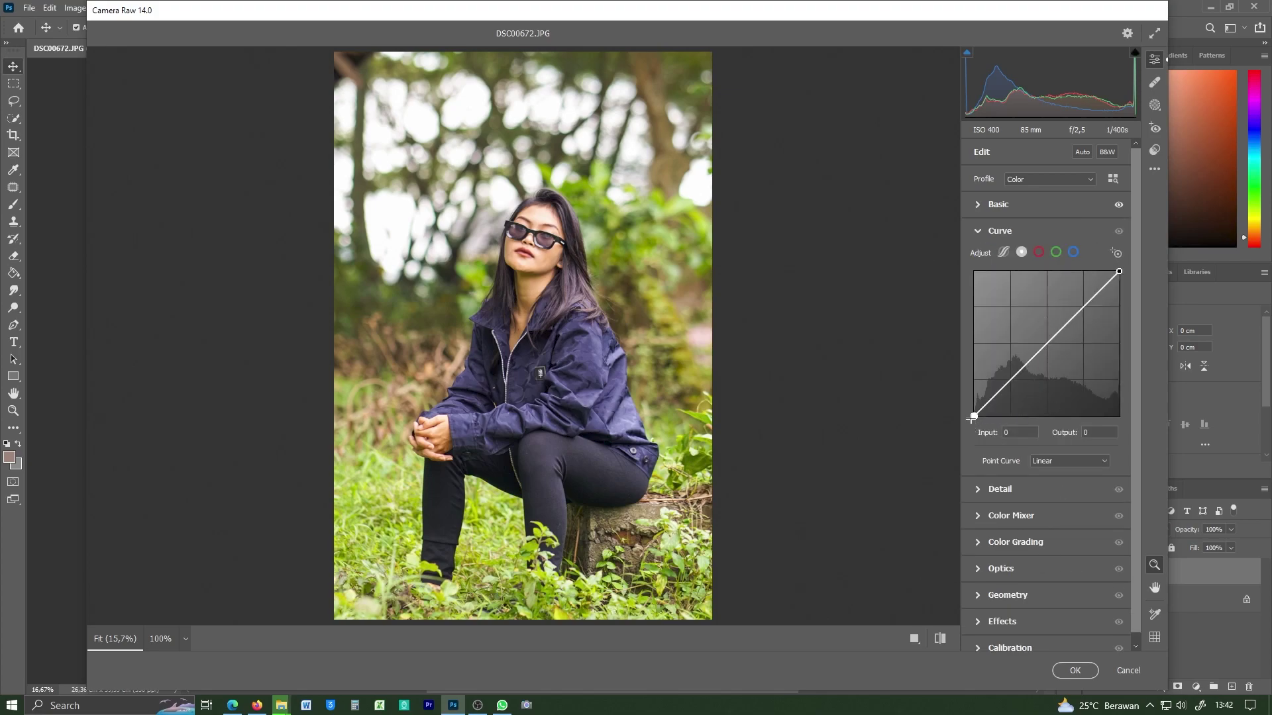
click(997, 432)
text(220)
key(Return)
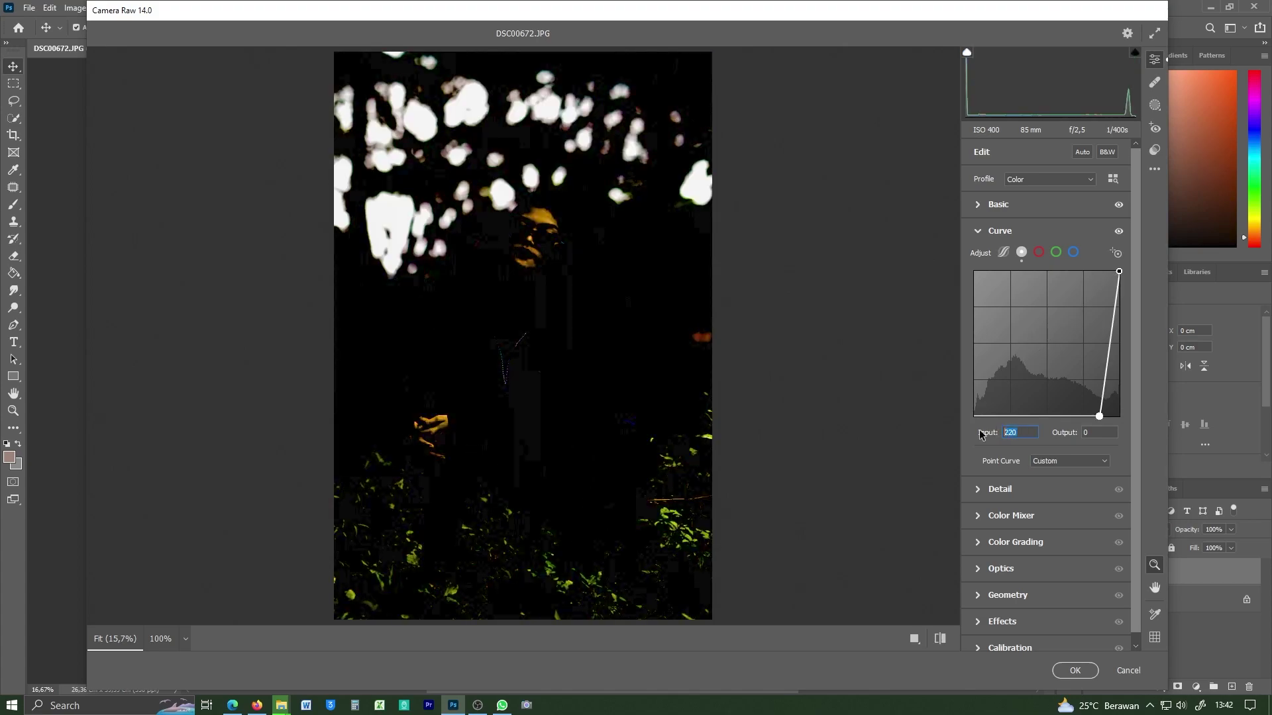
text(20)
key(Tab)
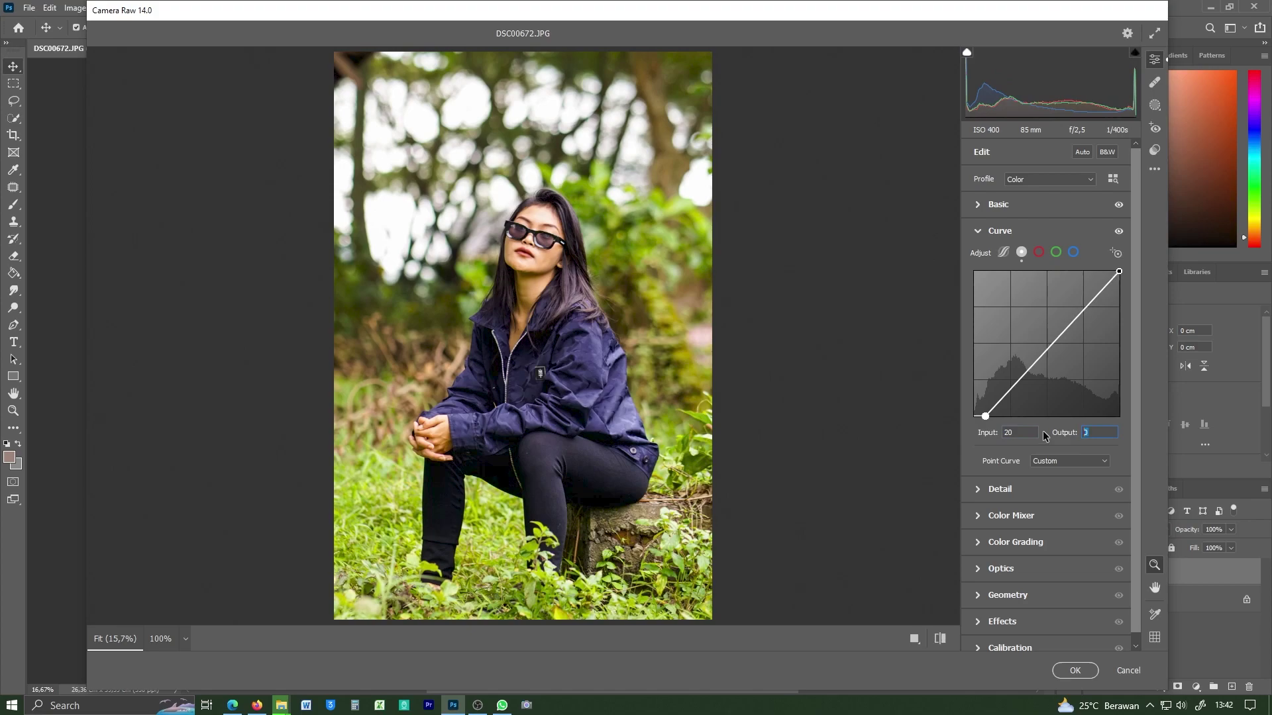
text(20)
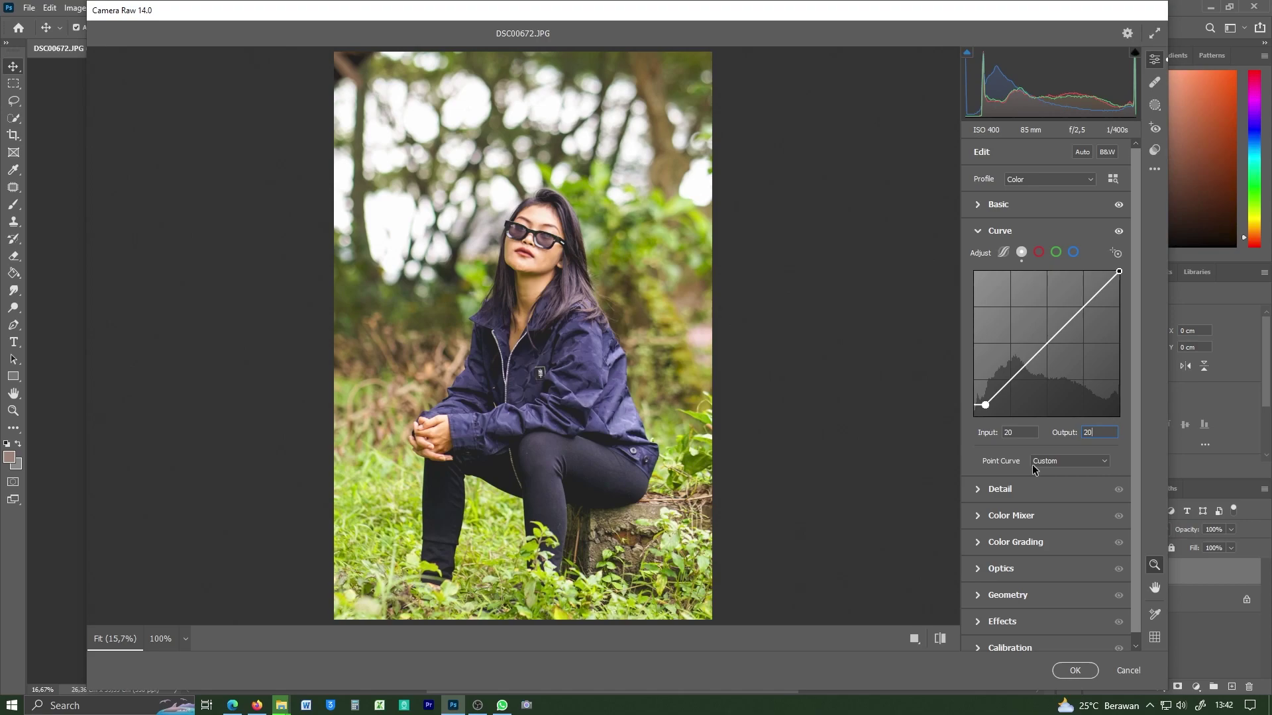
Step: In the Optics panel, set Vignette to −26 with Midpoint 50
click(1053, 571)
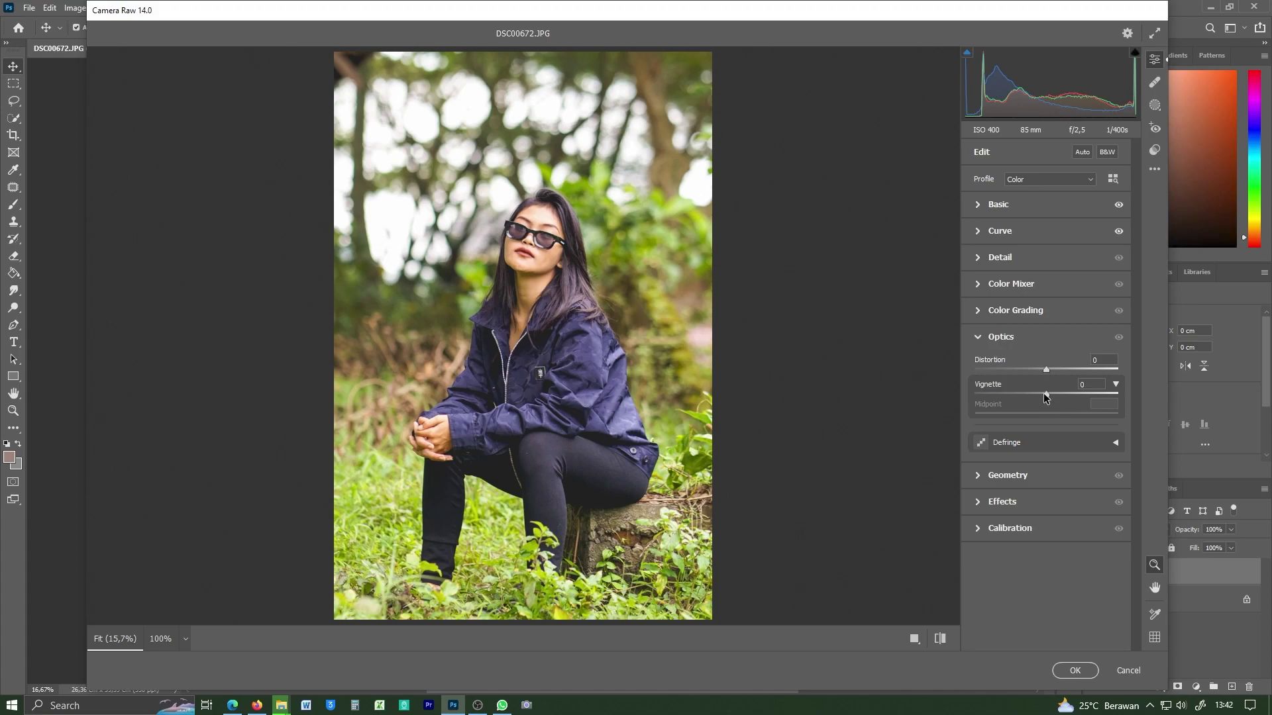
mouse_move(1042, 393)
mouse_down()
mouse_move(1013, 394)
mouse_move(1028, 396)
mouse_up()
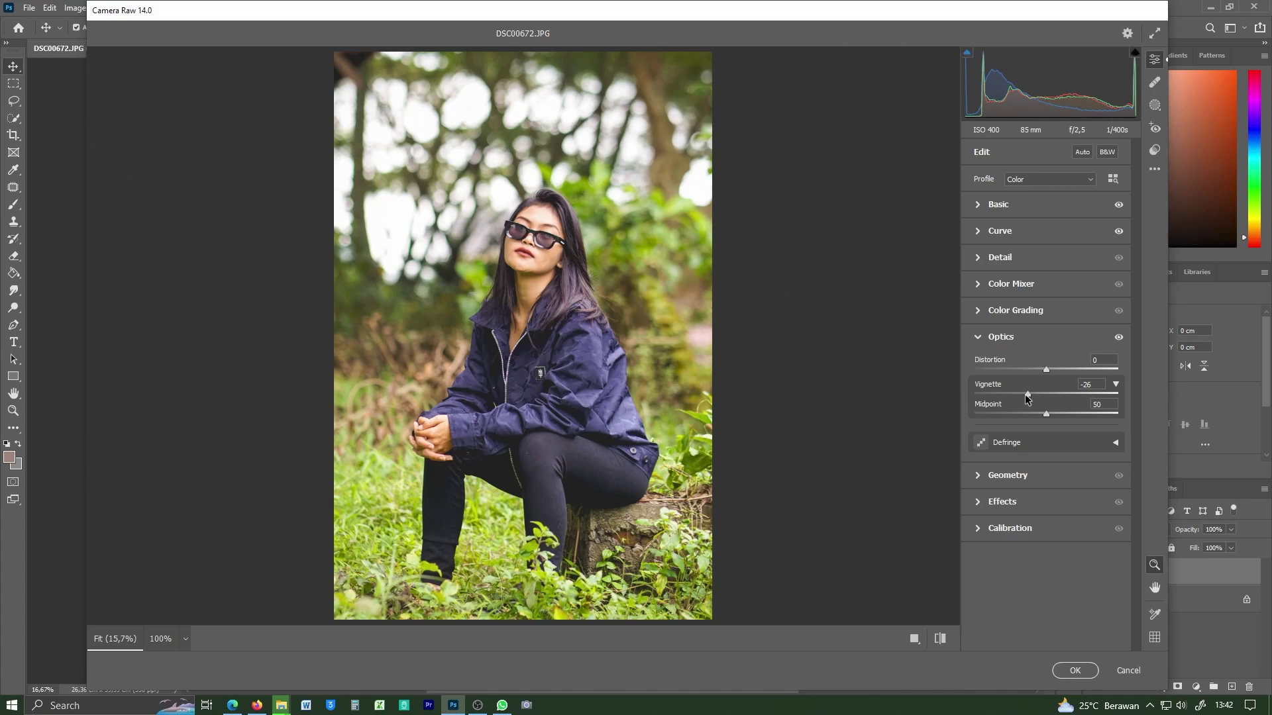
Step: In Calibration, set Red Primary Hue +51, Red Saturation −54 and Green Primary Hue +58
click(1046, 529)
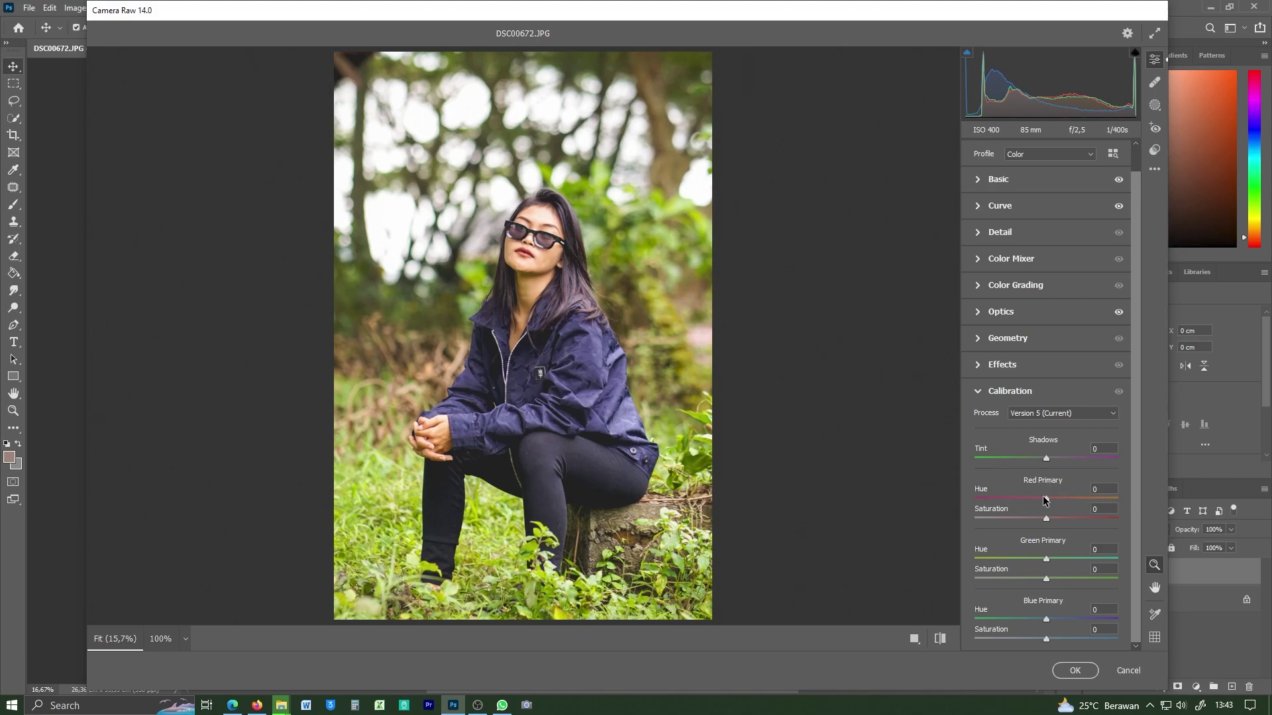
mouse_move(1047, 498)
mouse_down()
mouse_move(1084, 498)
mouse_move(1001, 518)
mouse_up()
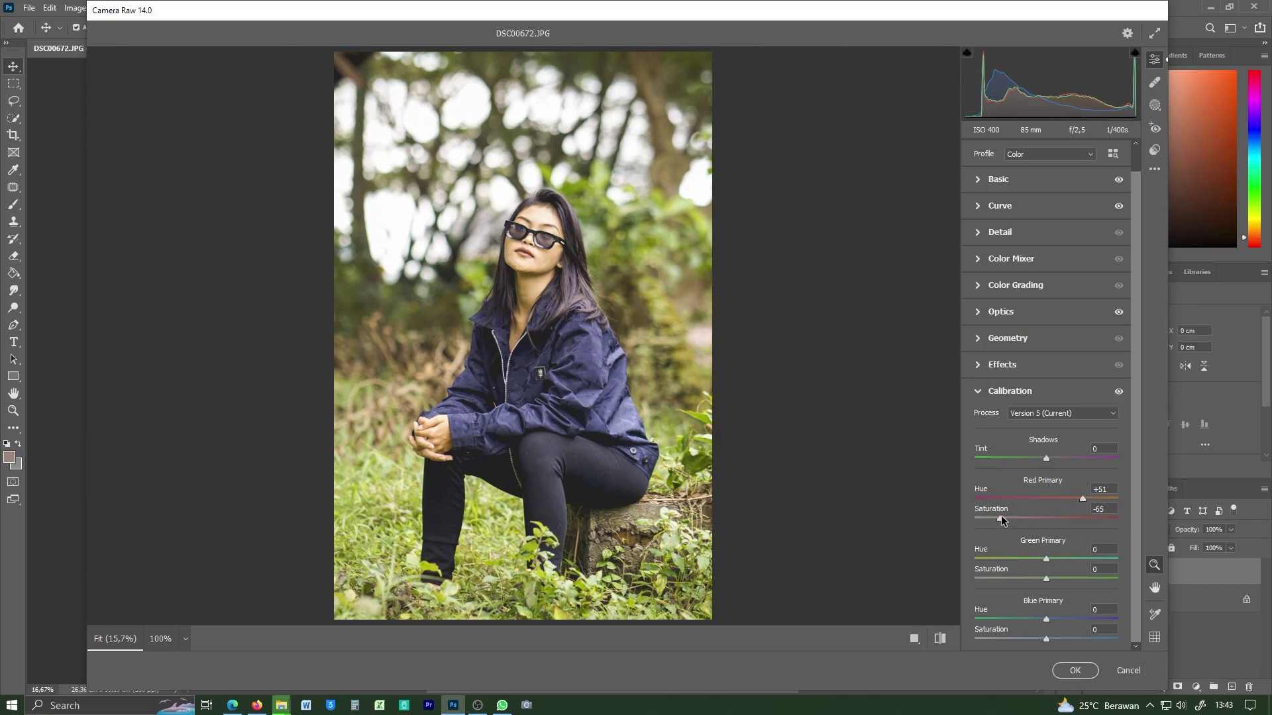
drag(1000, 518, 1008, 518)
drag(1046, 558, 1088, 558)
Step: Set Blue Primary Hue −24, Blue Saturation +47, Green Saturation −24 and Red Hue +46
click(1047, 618)
mouse_move(1047, 616)
mouse_down()
mouse_move(1010, 614)
mouse_move(1092, 639)
mouse_up()
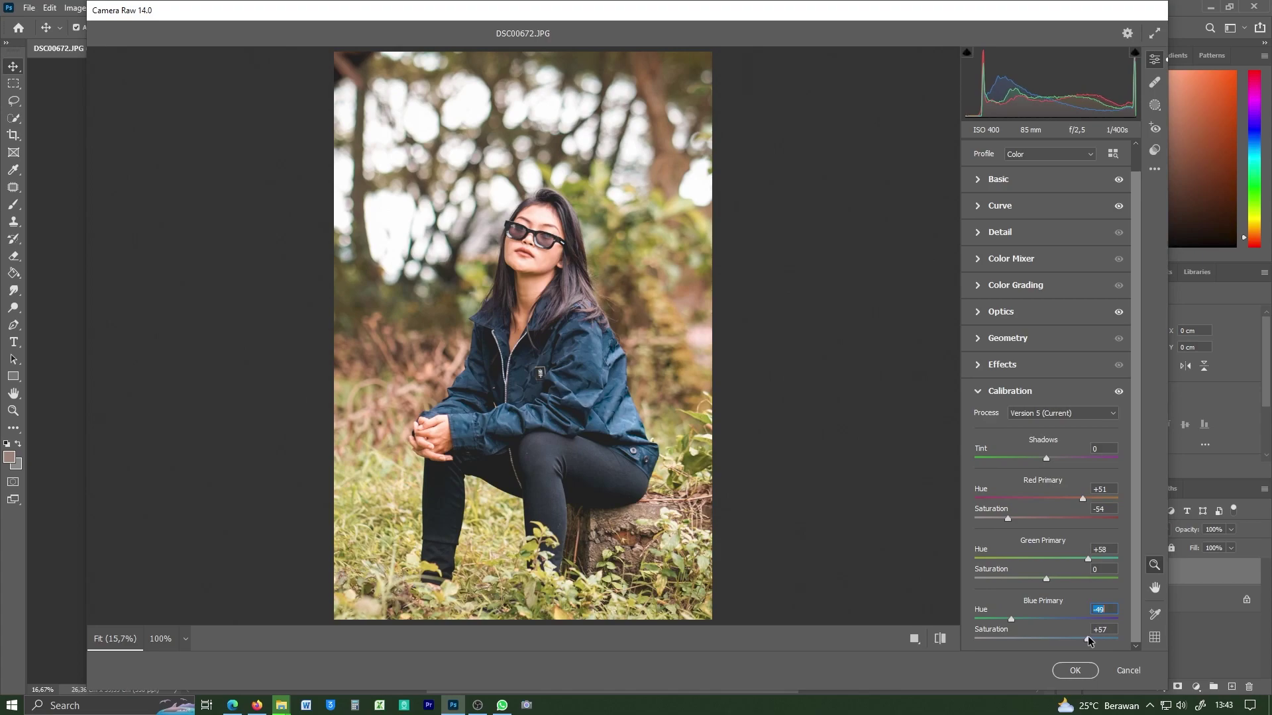
drag(1097, 635, 1098, 634)
drag(1012, 618, 1080, 639)
mouse_move(1046, 579)
mouse_down()
mouse_move(1017, 578)
mouse_move(1030, 581)
mouse_up()
mouse_move(1081, 498)
mouse_down()
mouse_move(1046, 499)
mouse_move(1071, 499)
mouse_up()
click(977, 391)
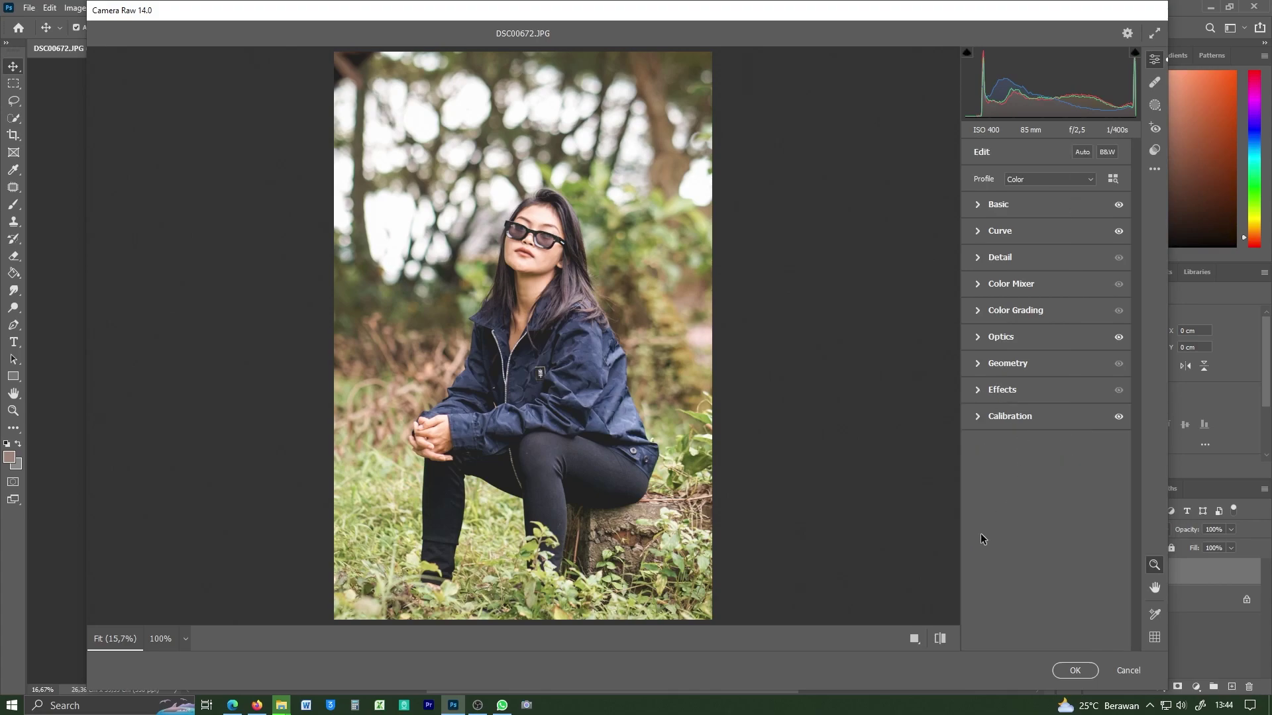
click(941, 639)
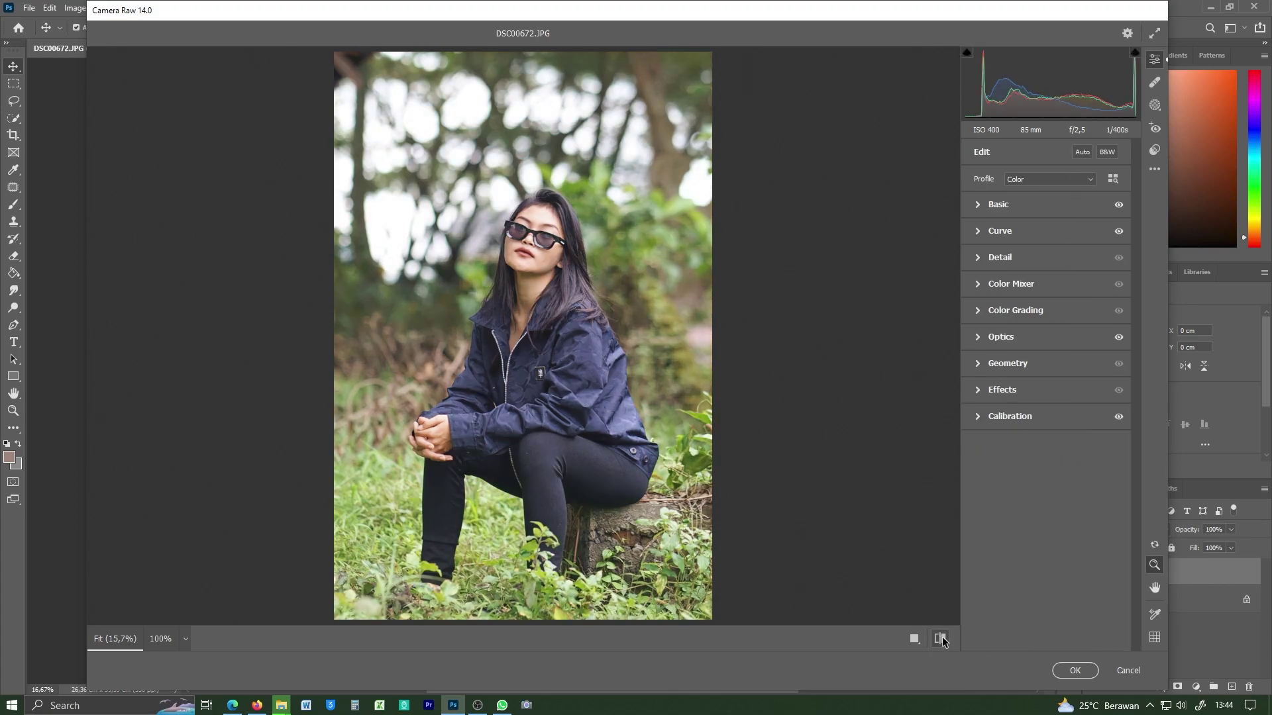
click(940, 639)
click(940, 639)
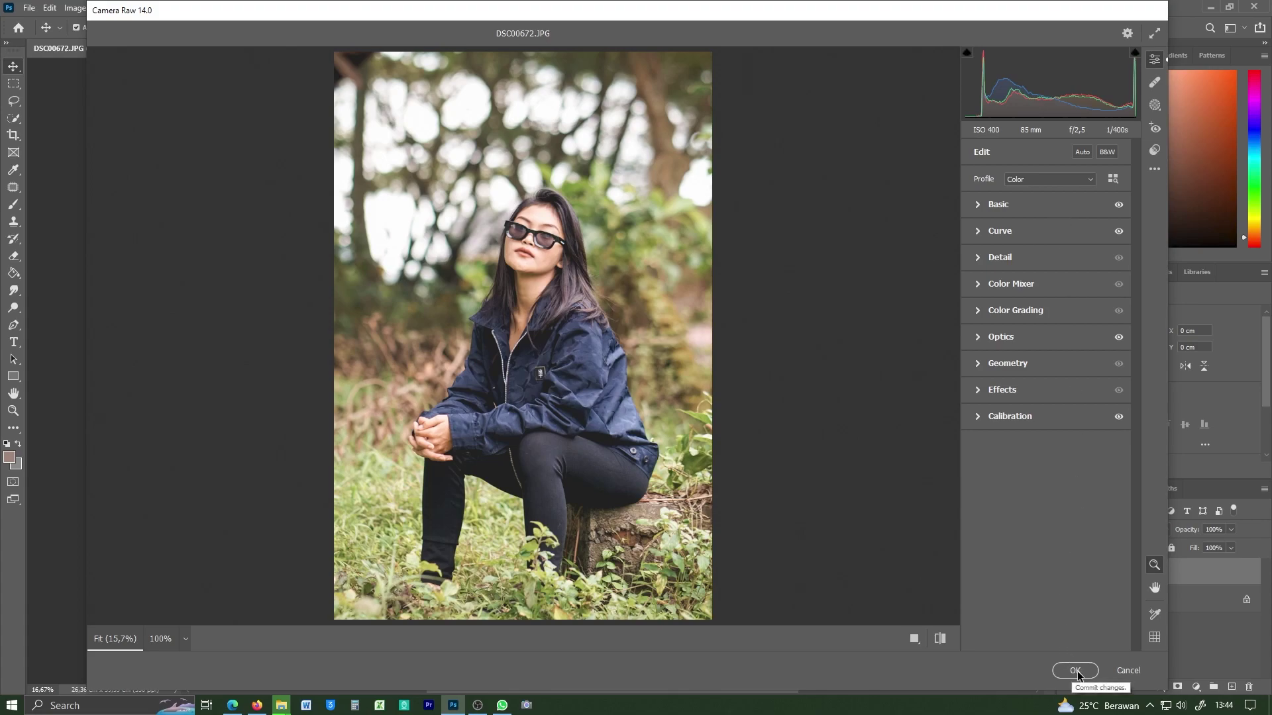
Step: Save the current Camera Raw settings as a new preset named 'yellow tone 2023'
click(1154, 170)
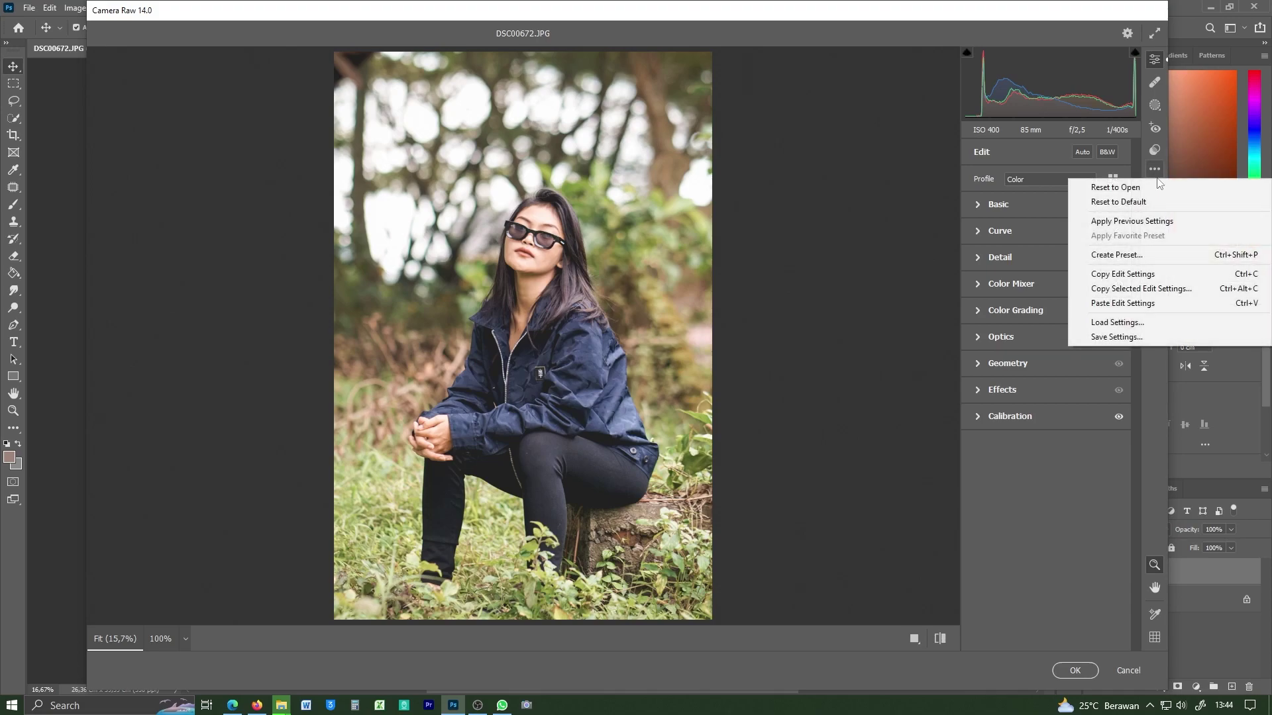
click(1152, 256)
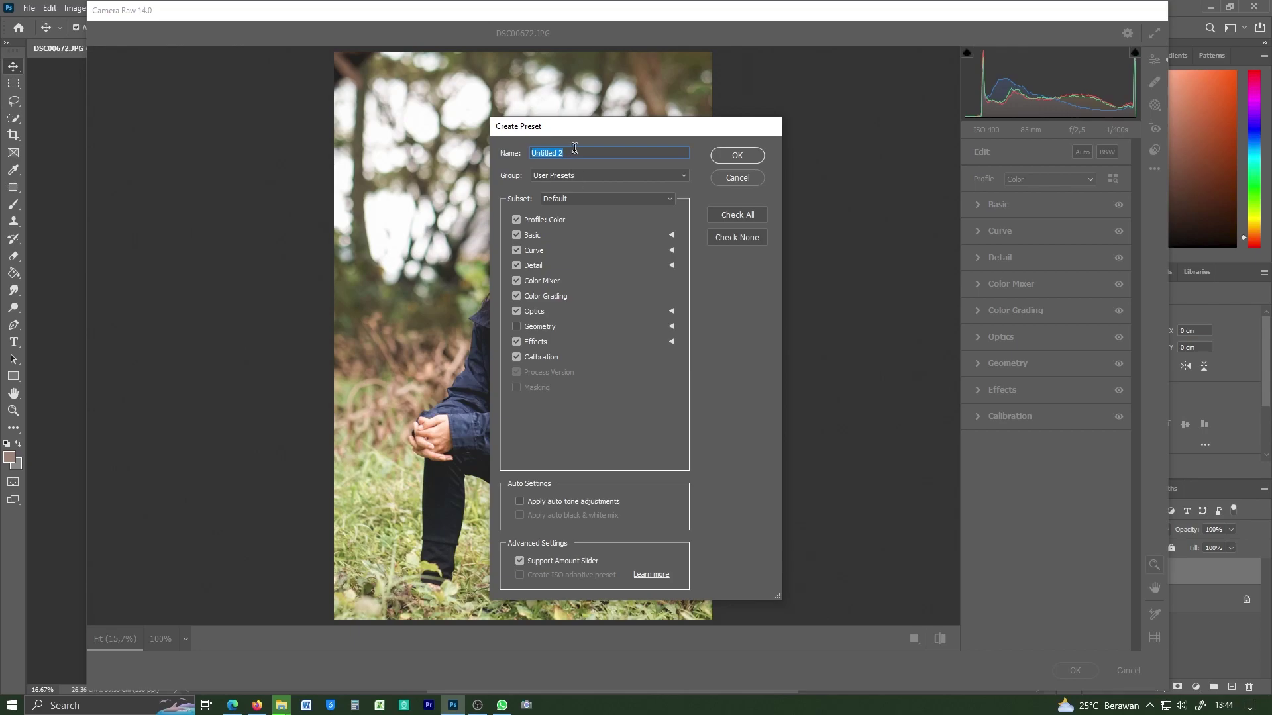
text(yellow)
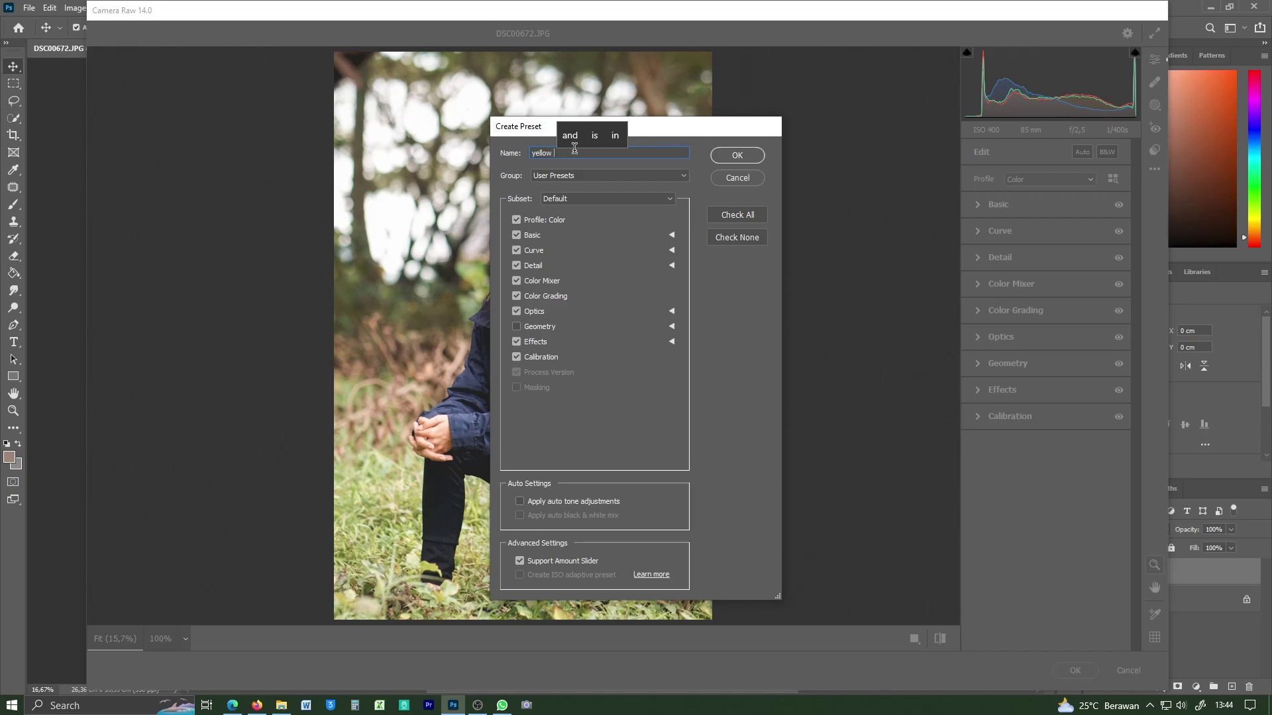
text(tem)
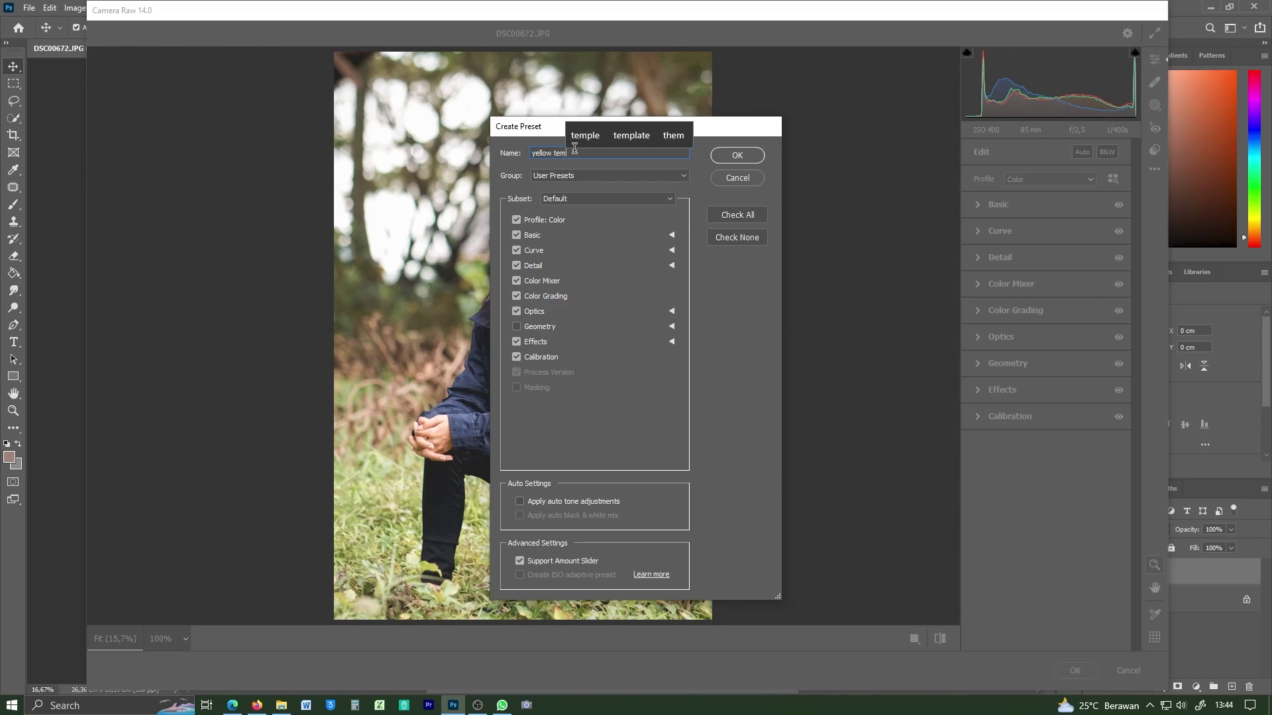
text(perature)
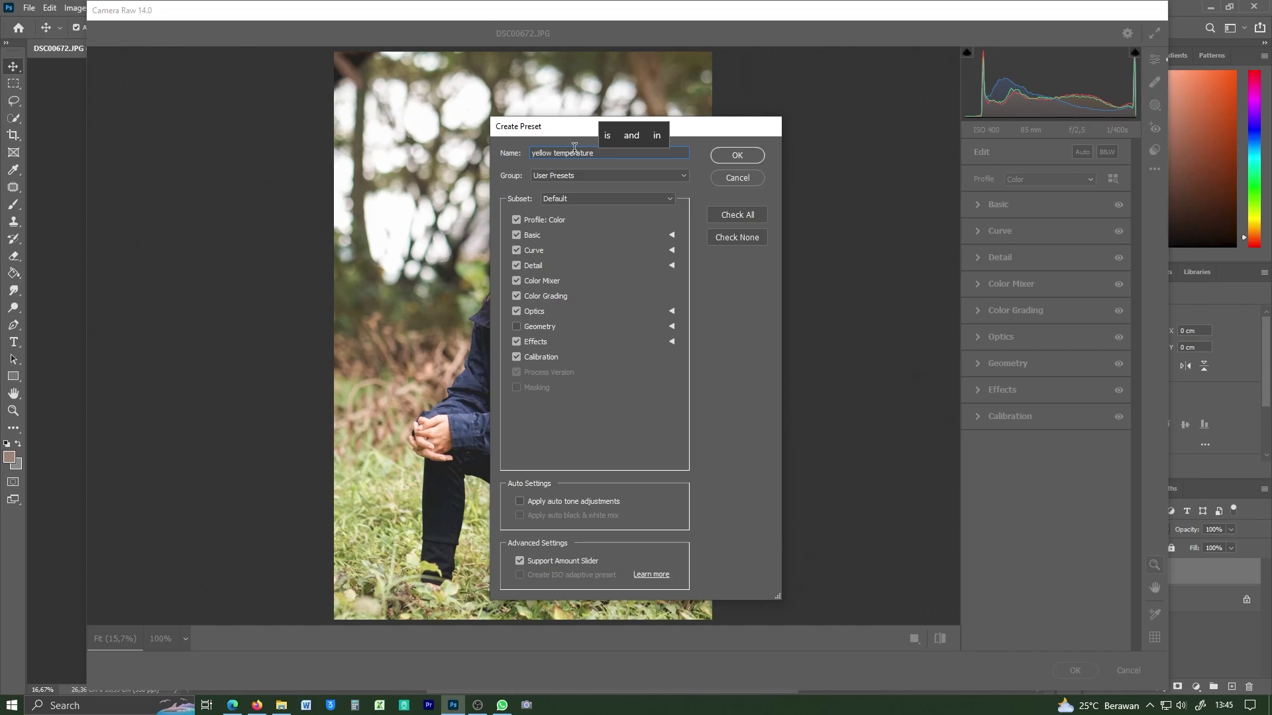
key(BackSpace)
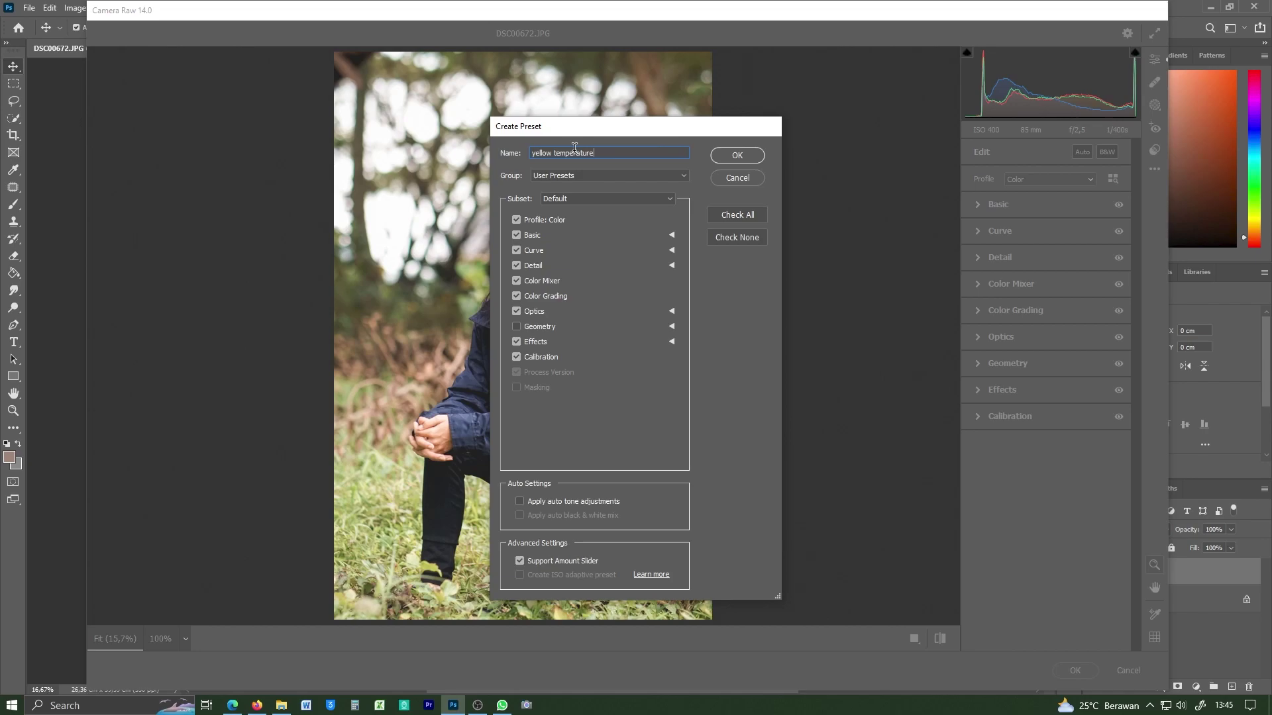
key(BackSpace)
key(BackSpace)
key(BackSpace)
text(ton)
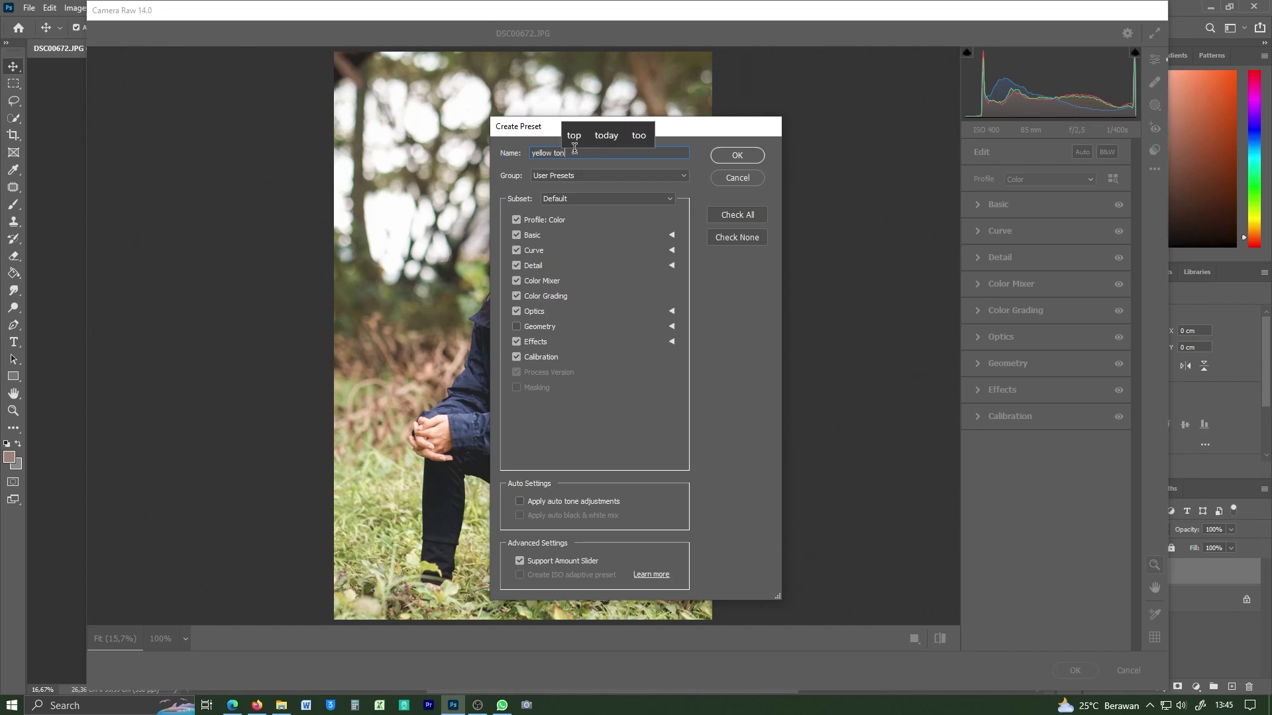
text(e 2023)
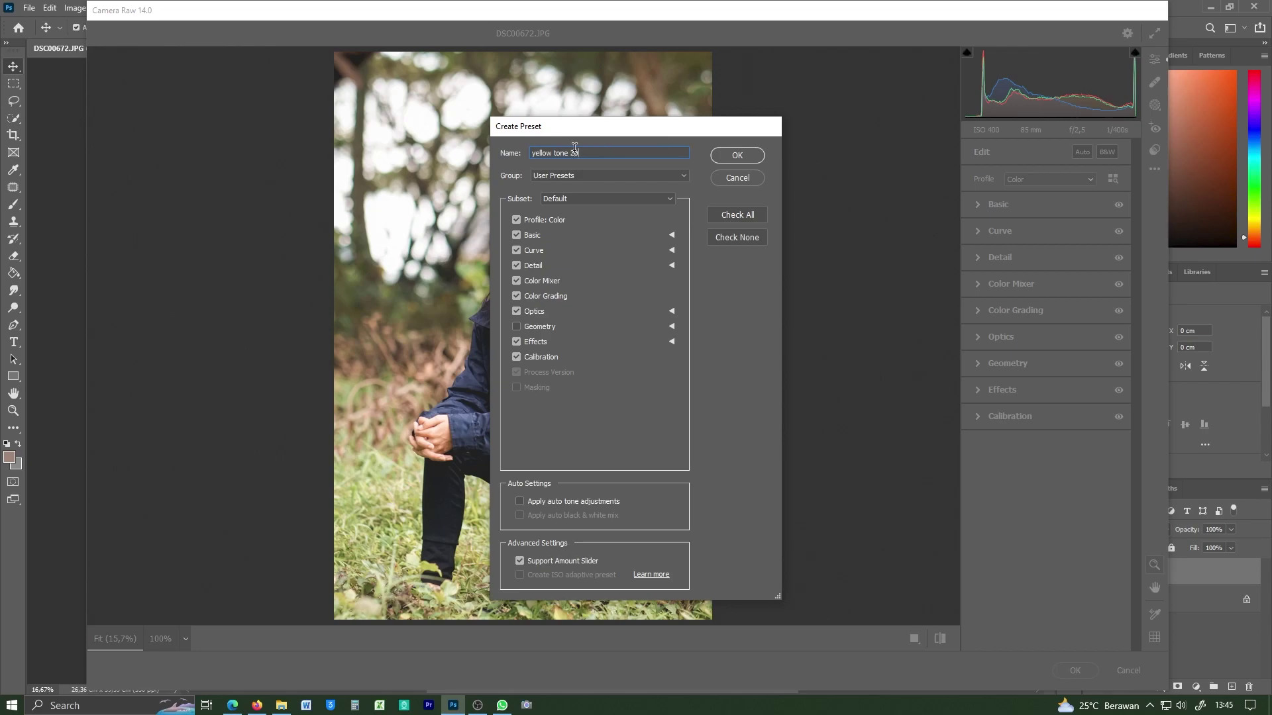
click(738, 155)
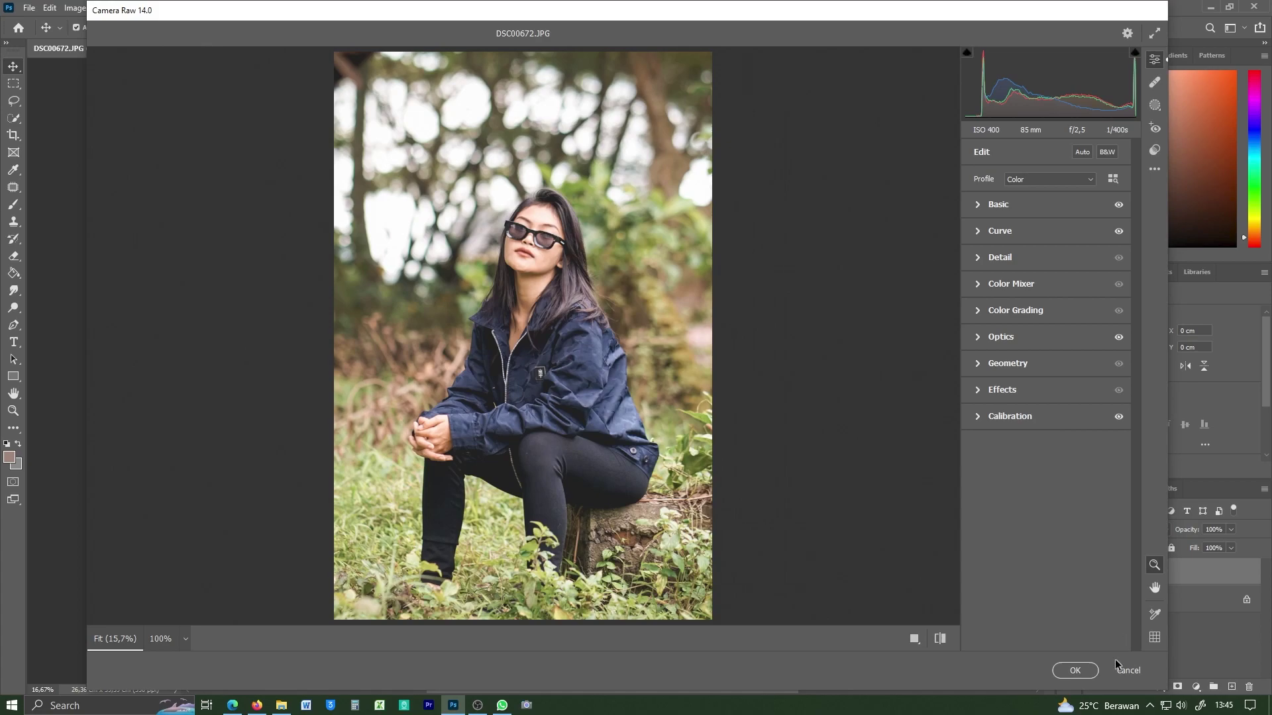
Step: Apply the Camera Raw grade to the portrait and compare Layer 1 with the original
click(1075, 671)
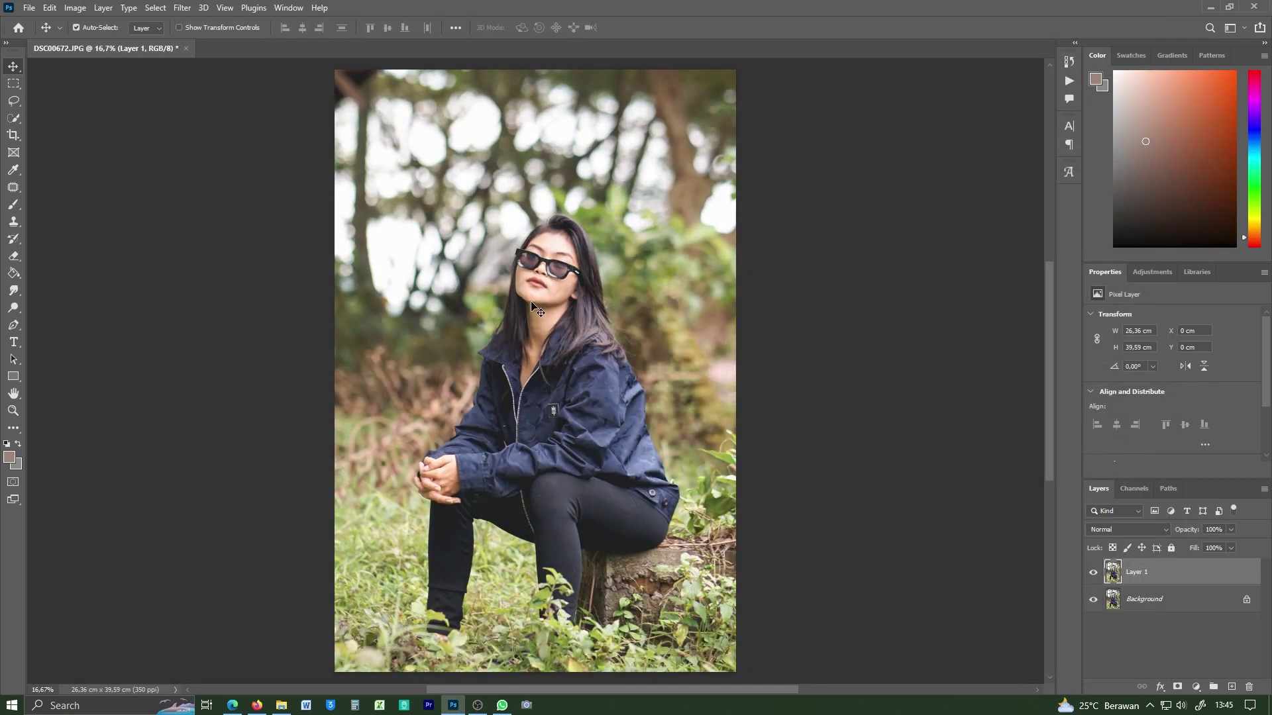
click(1093, 575)
click(1093, 575)
scroll(1160, 616, down, 1)
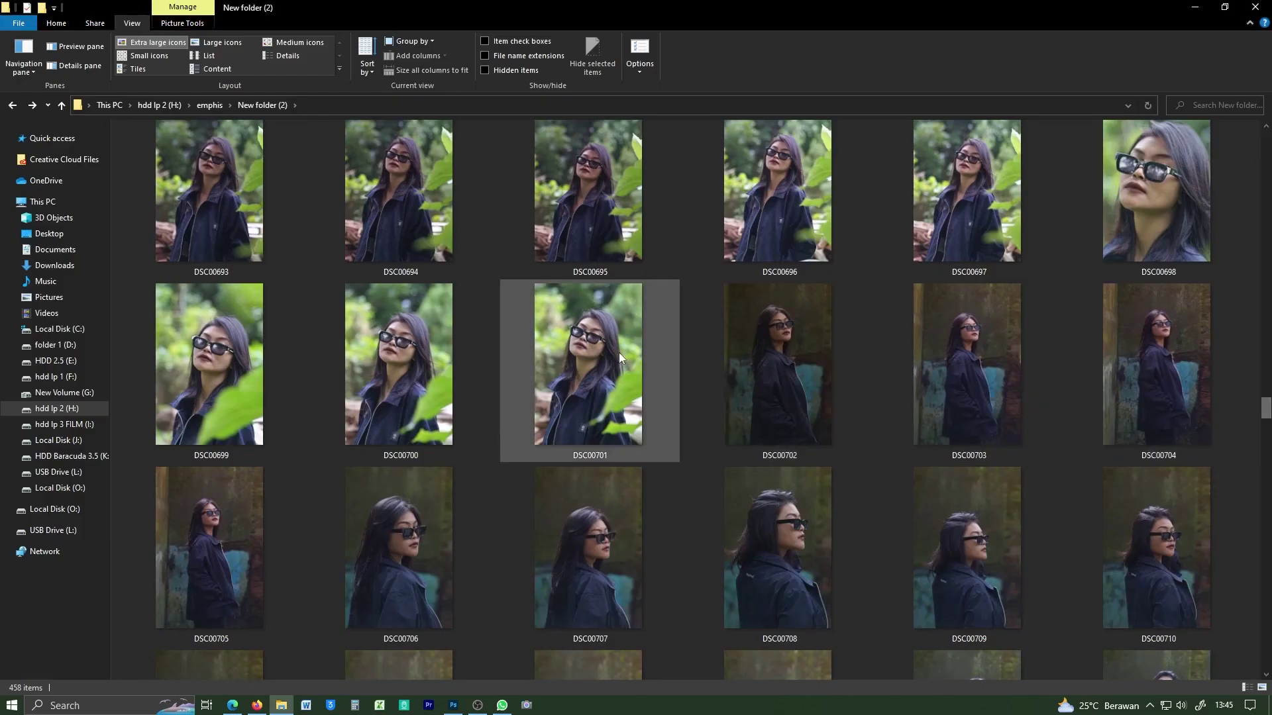
Step: Open shoot photo DSC00701 in Adobe Photoshop 2022 from File Explorer
click(596, 355)
right_click(596, 356)
mouse_move(427, 490)
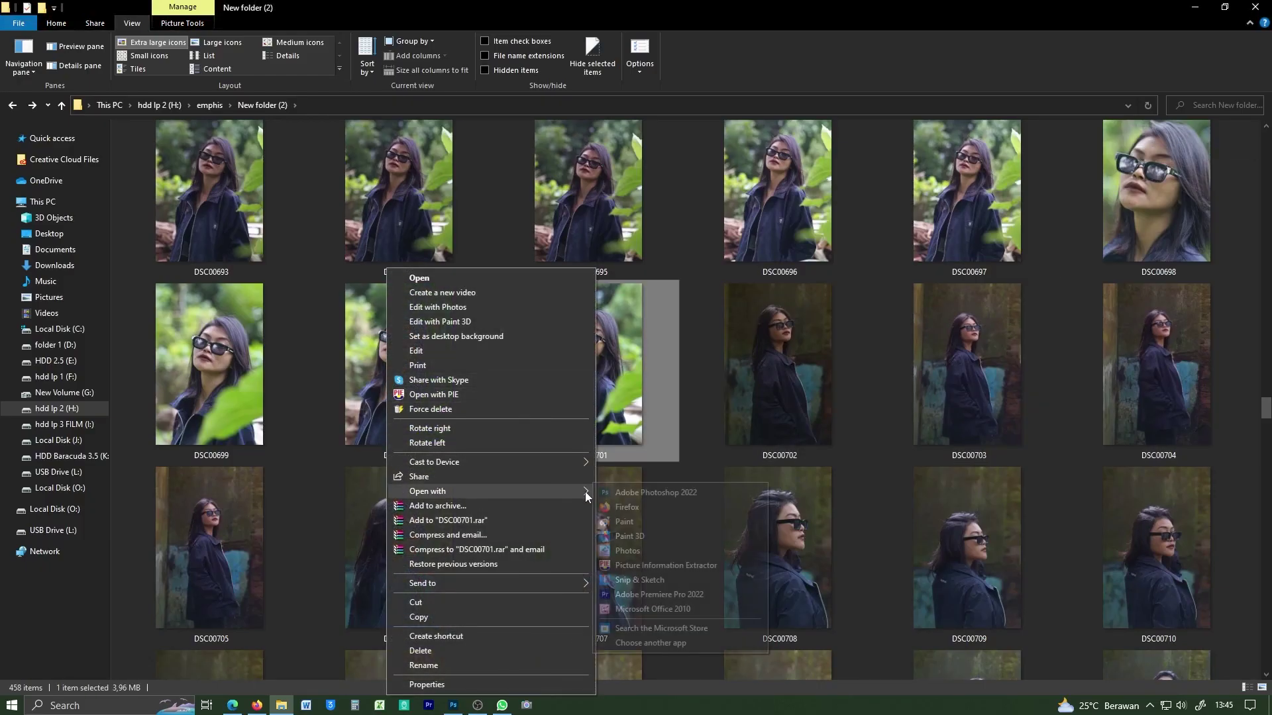
click(605, 491)
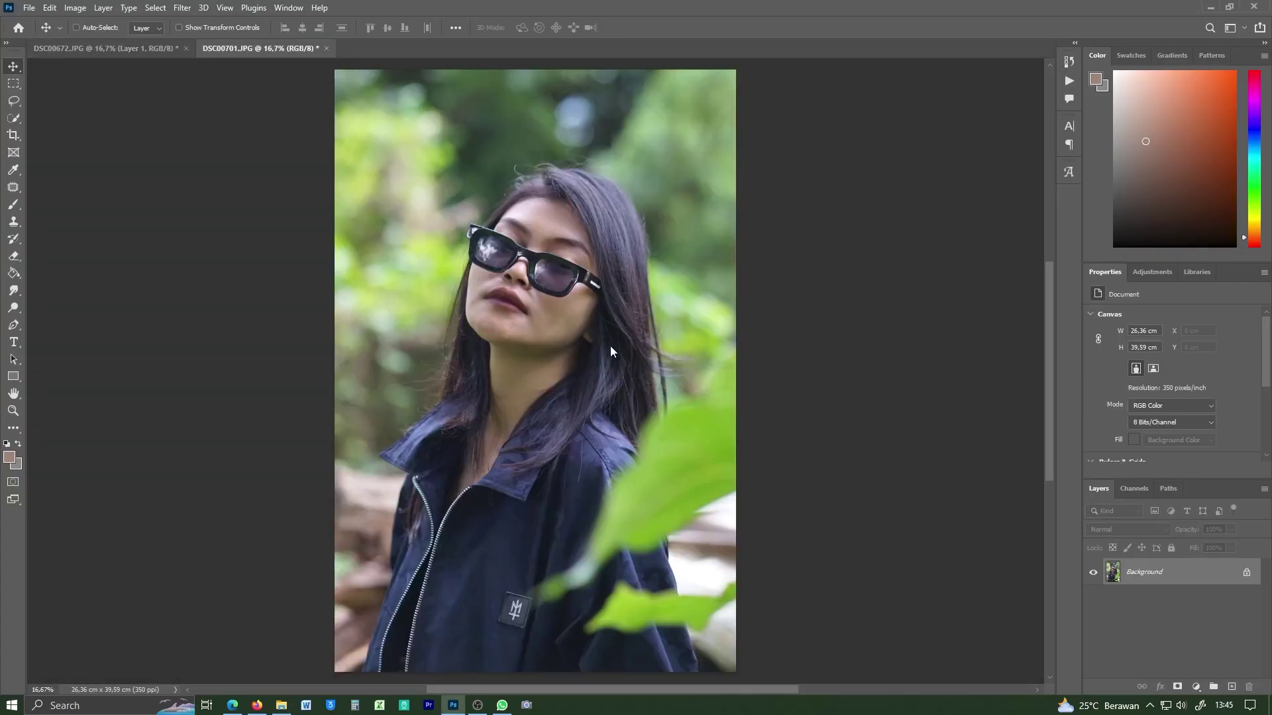
Step: Give DSC00701 the previous Camera Raw settings, raise Highlights to about +4, and apply
key(ctrl+shift+a)
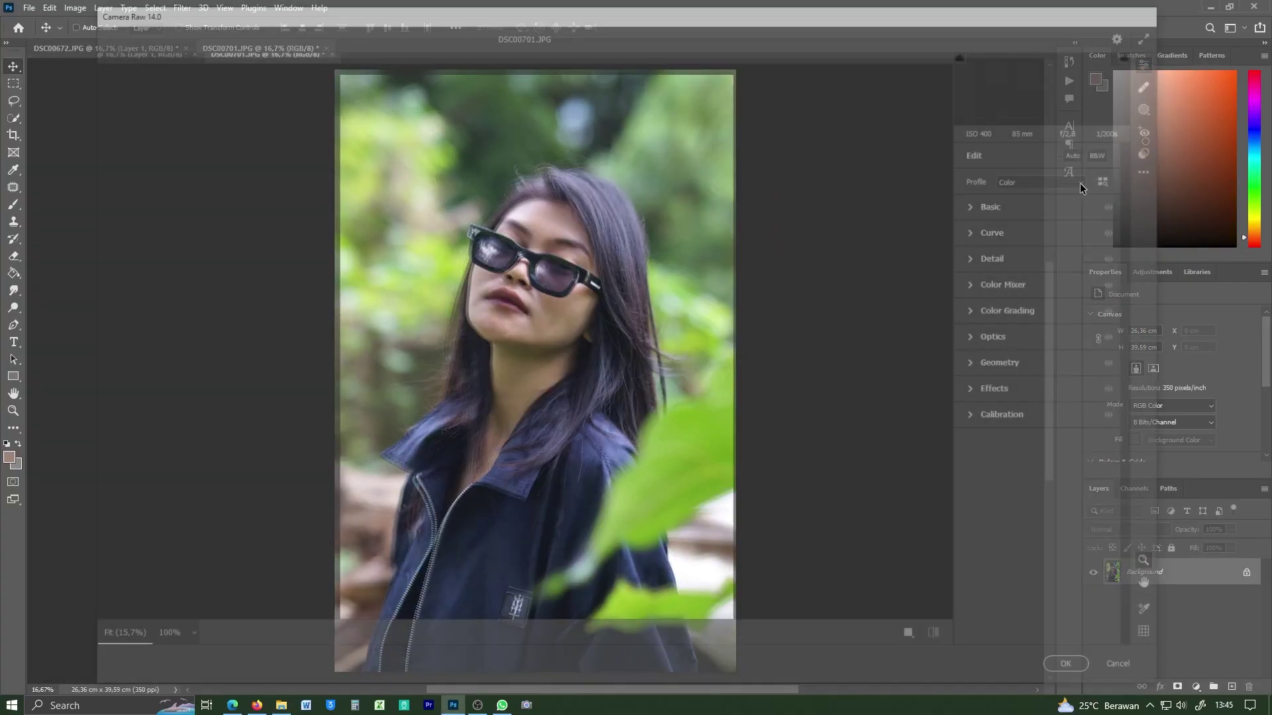
click(1154, 169)
click(1149, 225)
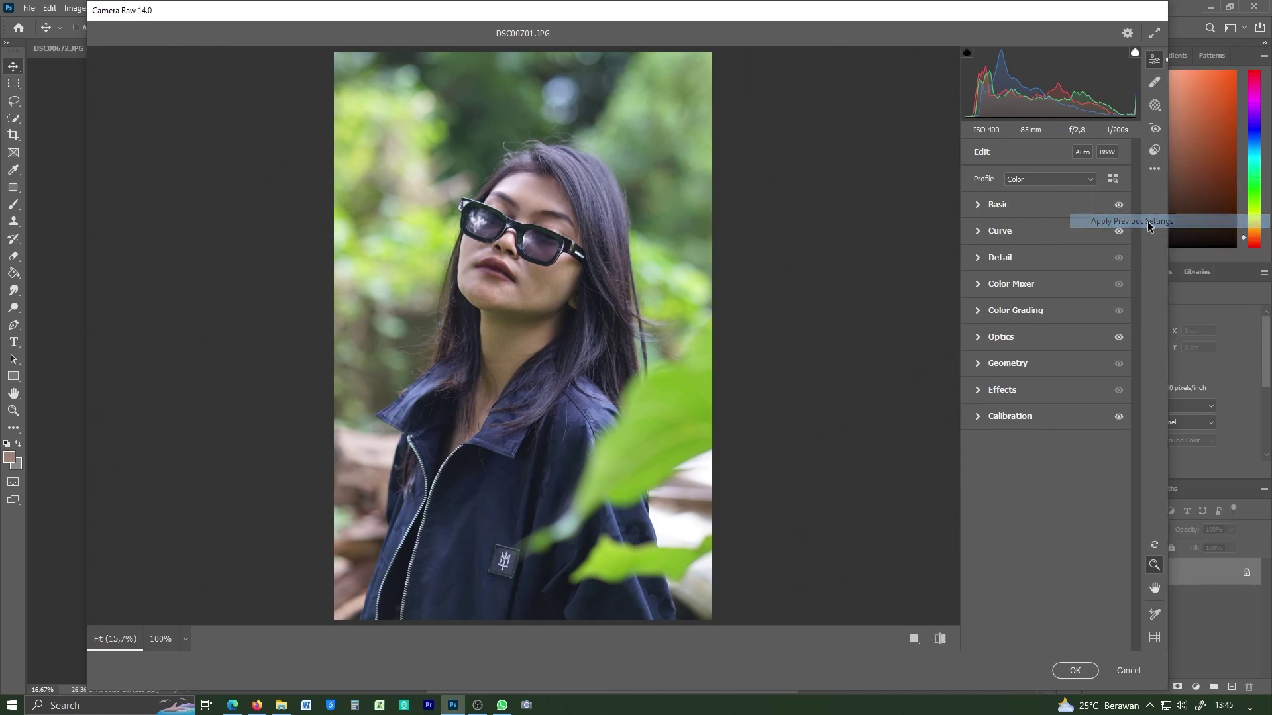
click(998, 204)
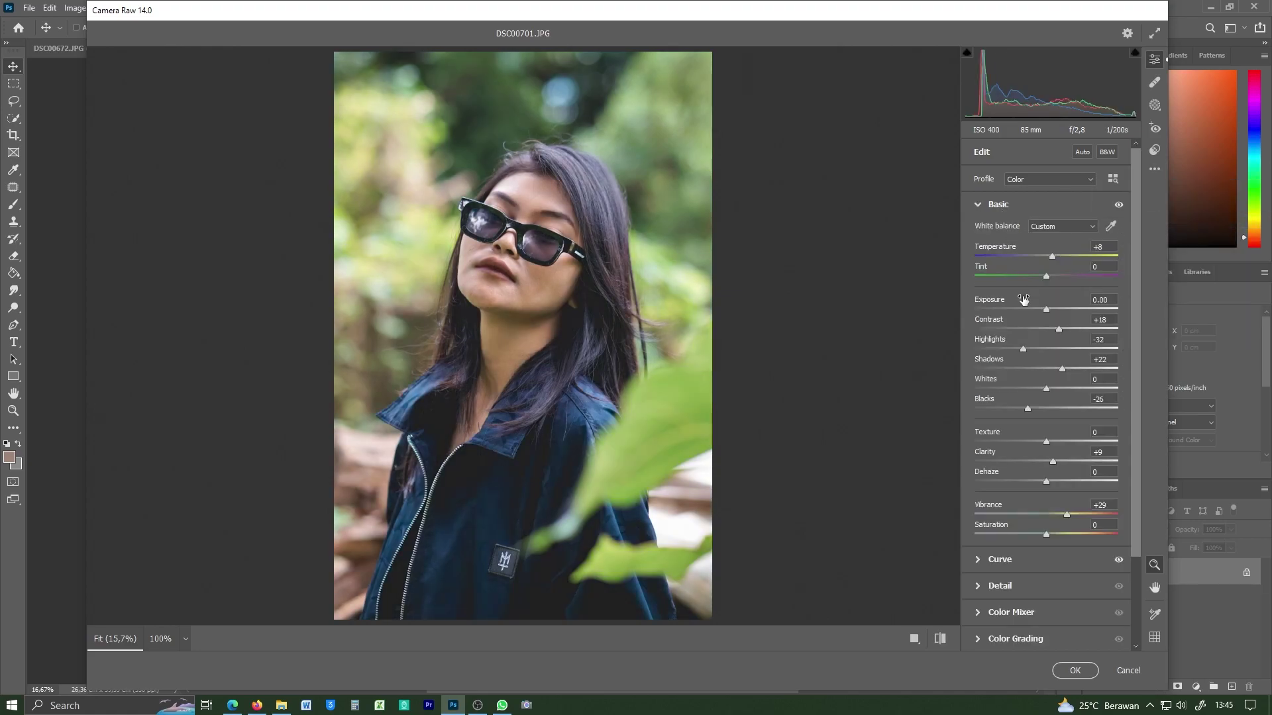
mouse_move(1024, 352)
mouse_down()
mouse_move(1093, 368)
mouse_move(1054, 388)
mouse_up()
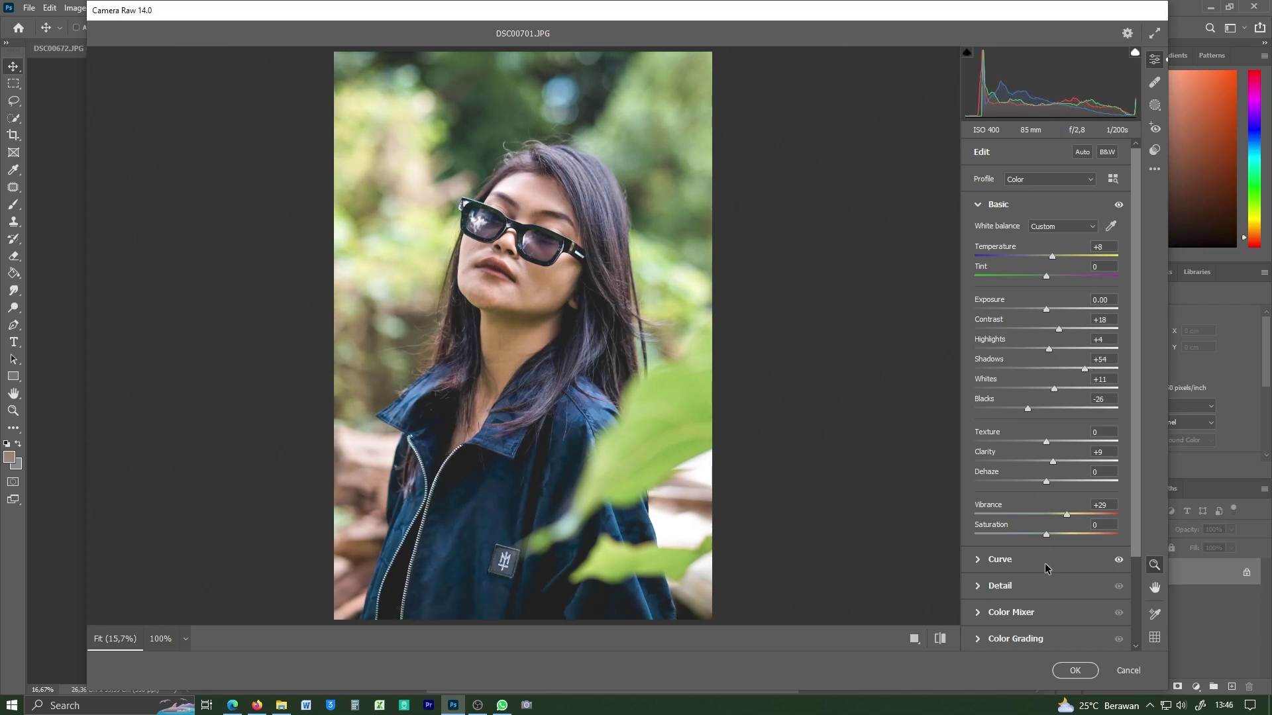
click(1073, 671)
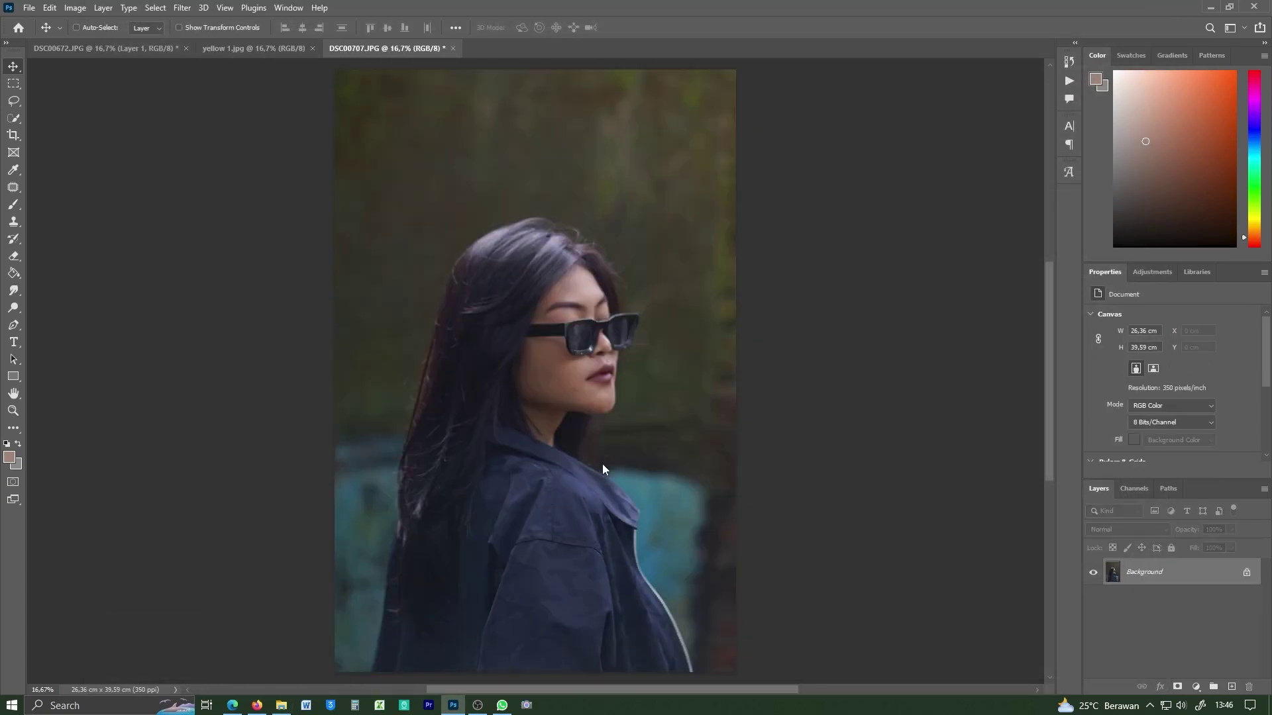
Step: Apply the previous Camera Raw settings to DSC00707 and brighten Highlights to about +40
key(ctrl+shift+a)
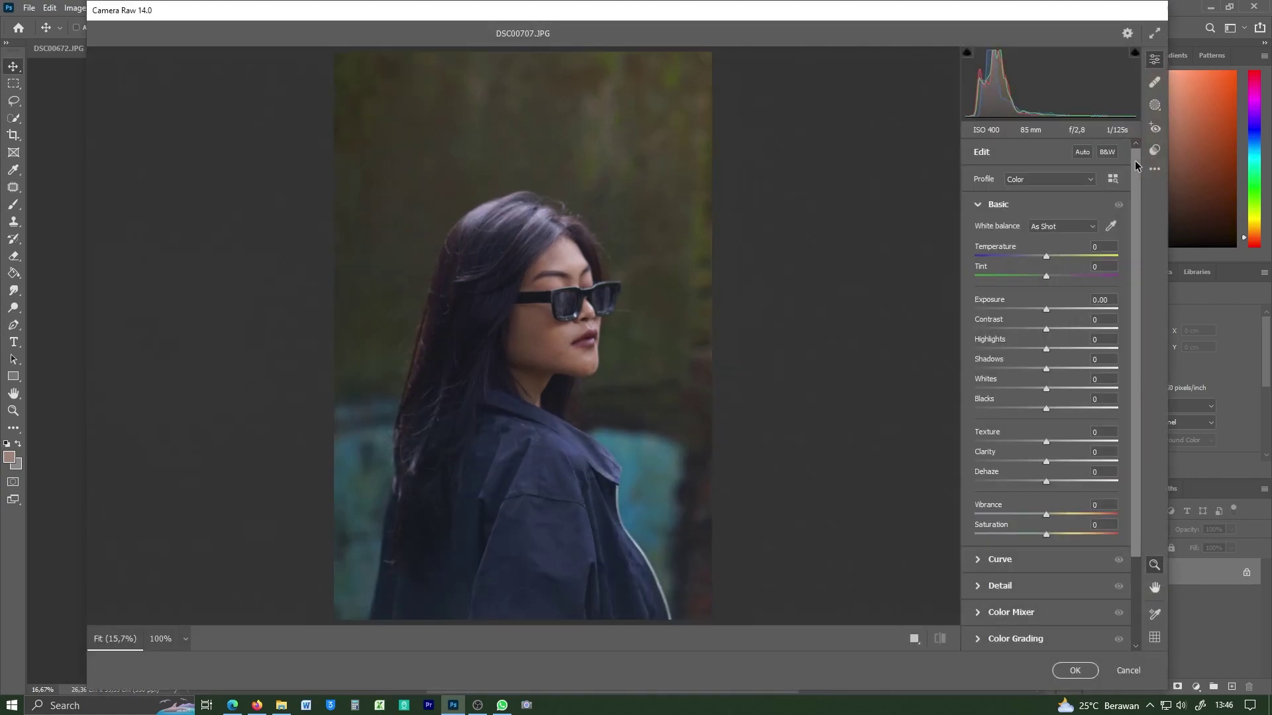
click(1154, 170)
click(1125, 218)
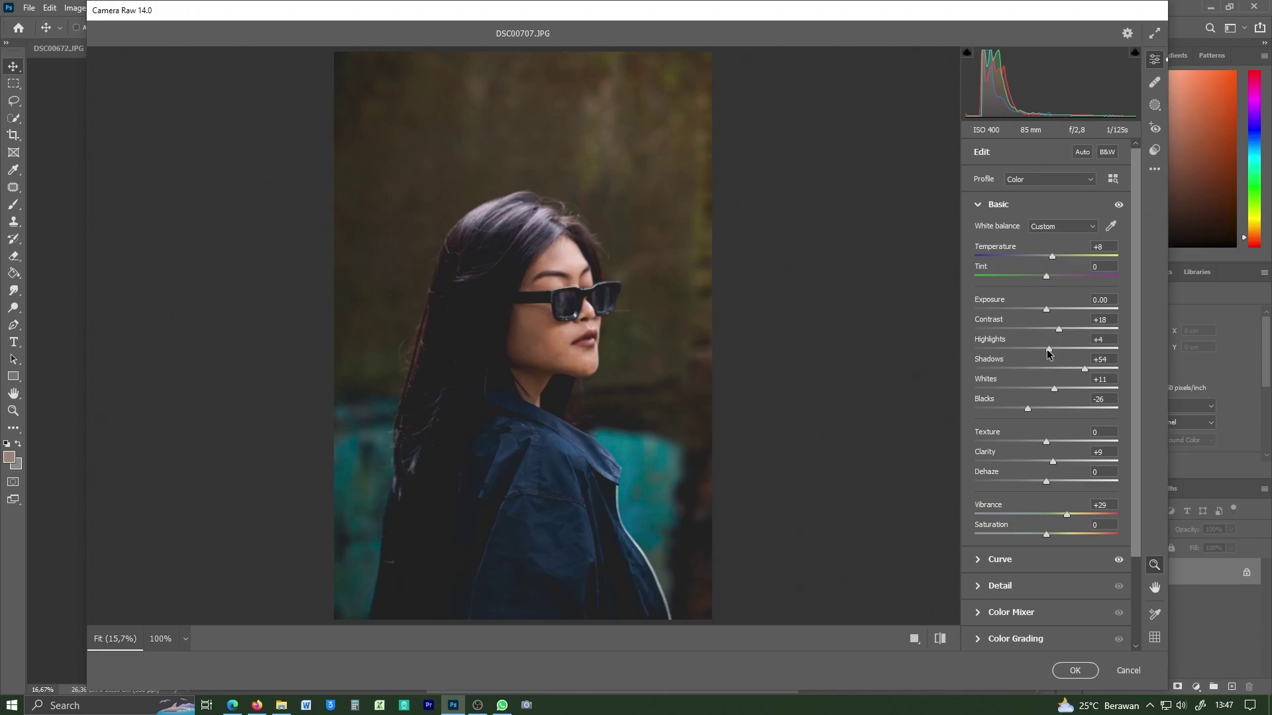
mouse_move(1049, 348)
mouse_down()
mouse_move(1080, 349)
mouse_move(1106, 368)
mouse_up()
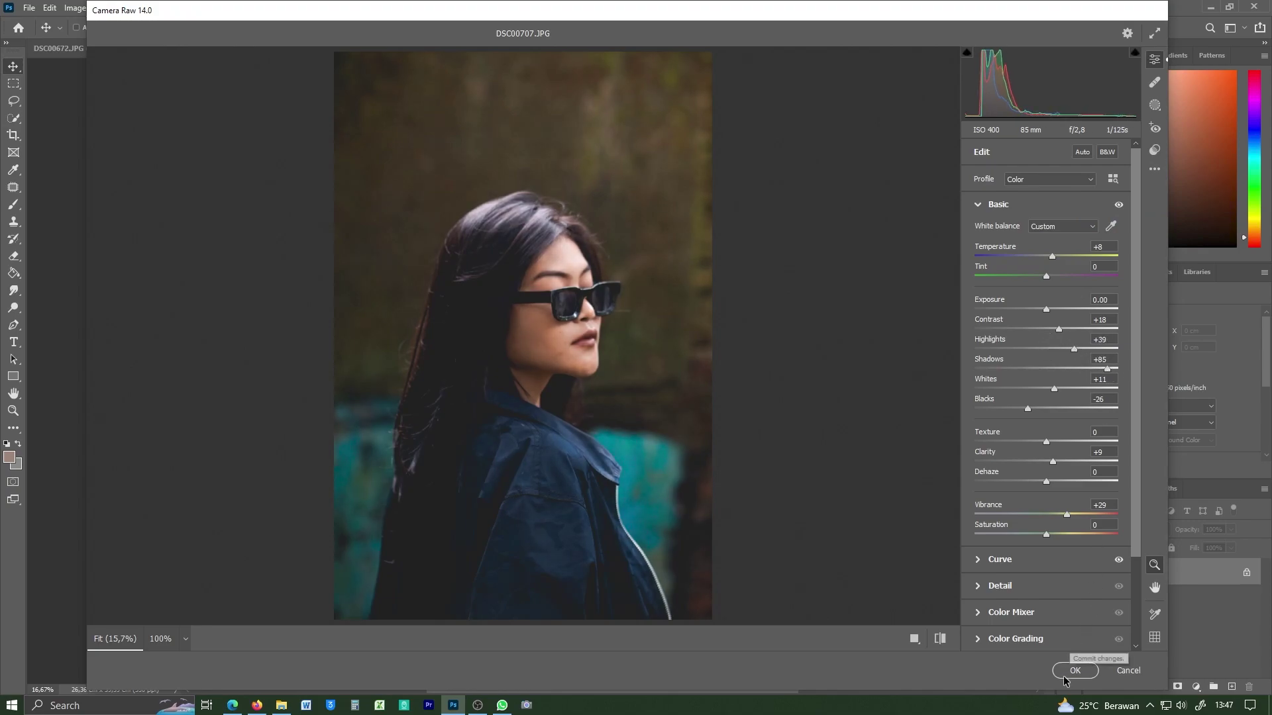